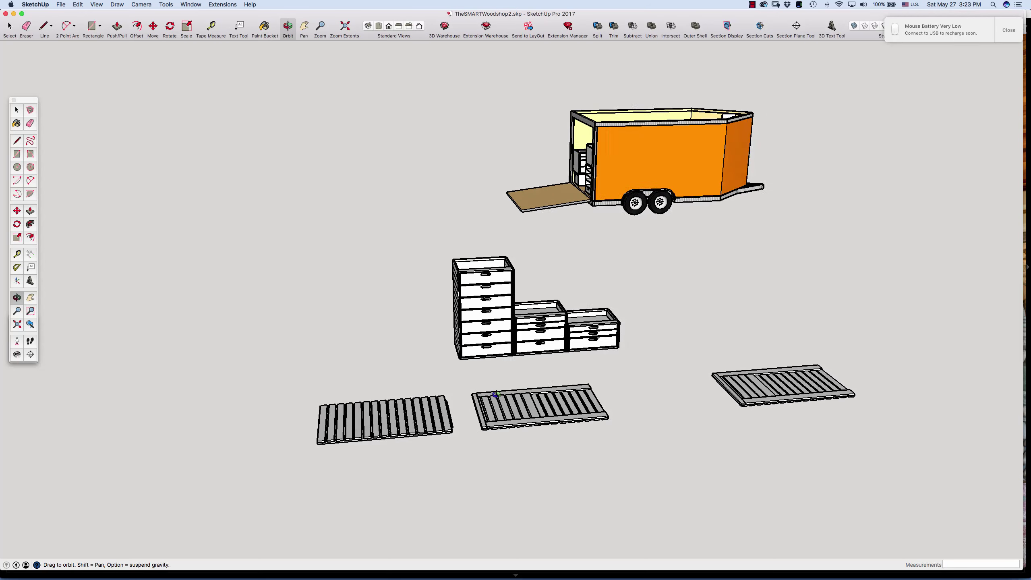
# Step: Examine the three stepped drawer cabinets in front of the trailer from both sides
pyautogui.moveTo(484, 397); pyautogui.dragTo(497, 394)
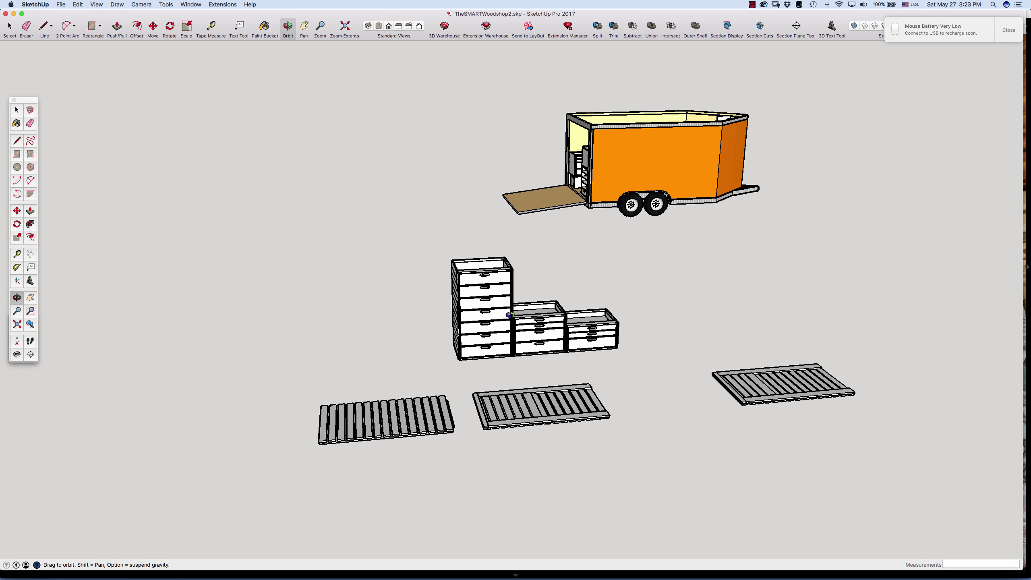
pyautogui.moveTo(484, 319); pyautogui.dragTo(531, 342)
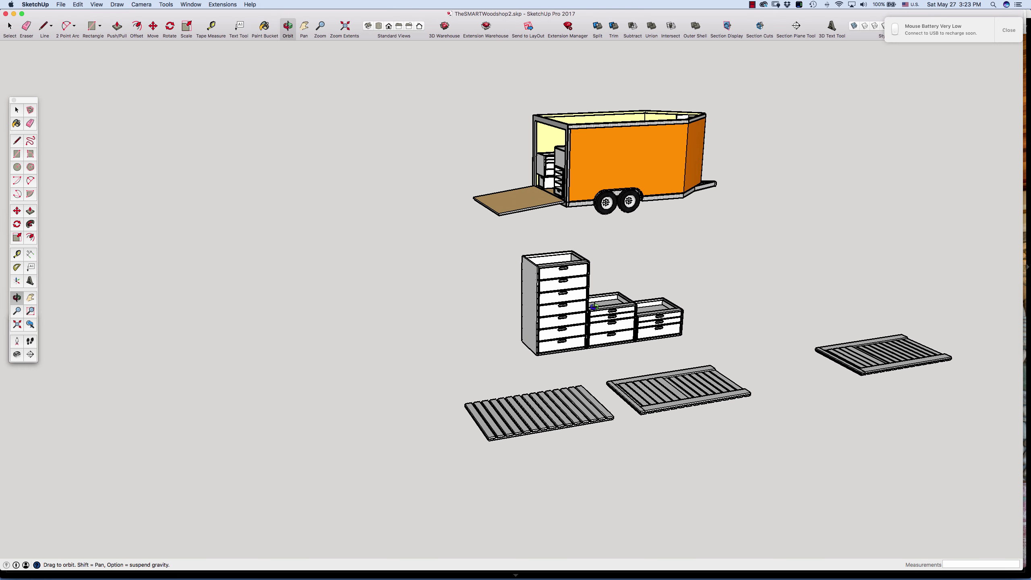
pyautogui.scroll(6, 594, 307)
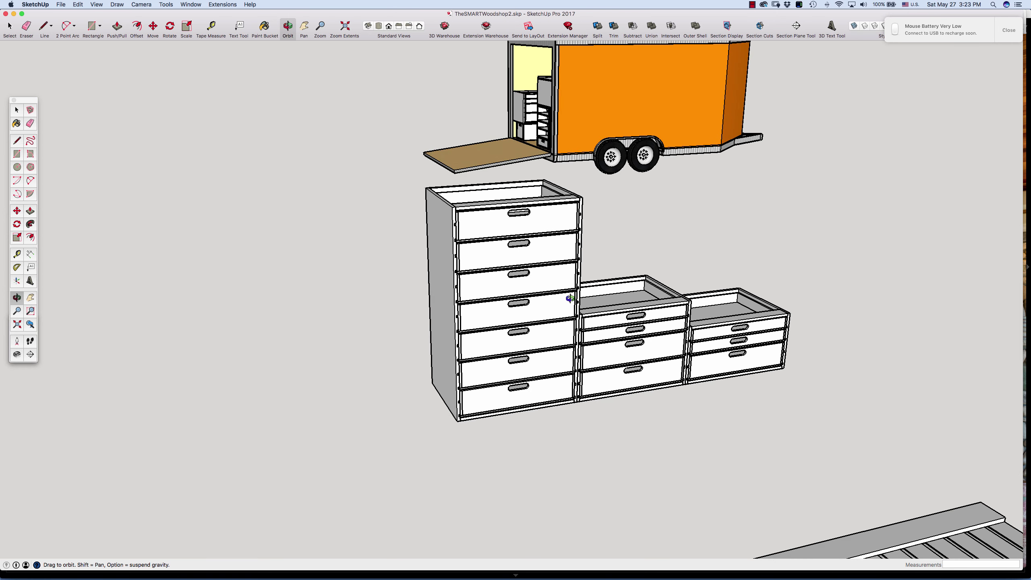
pyautogui.scroll(2, 570, 299)
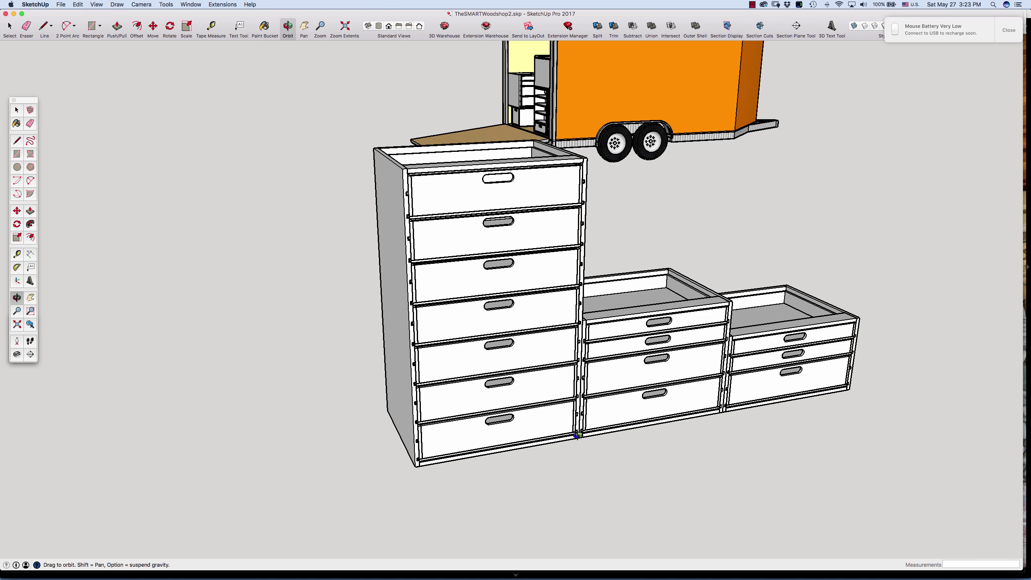
pyautogui.moveTo(581, 434); pyautogui.dragTo(483, 414)
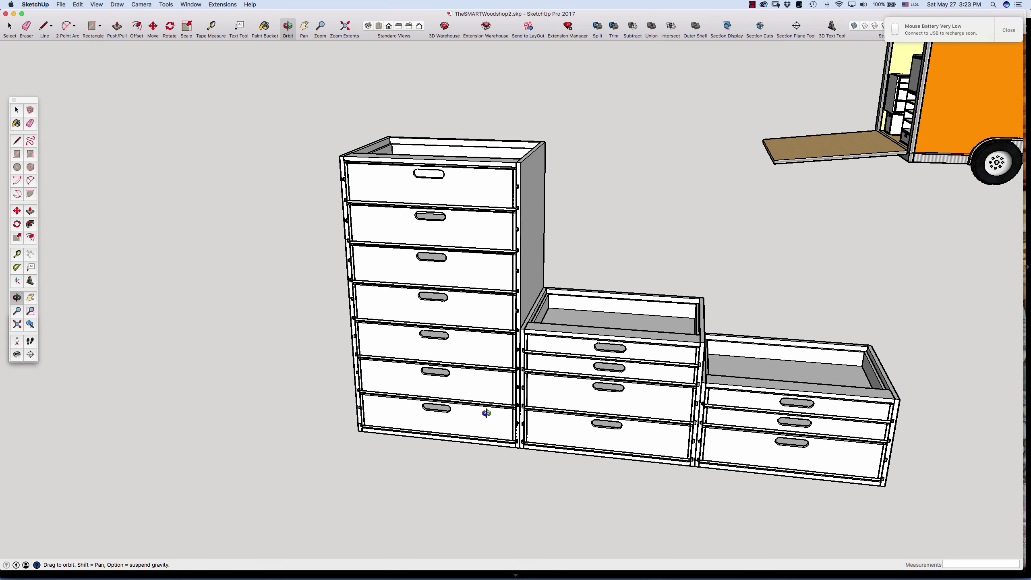
pyautogui.scroll(-6, 461, 386)
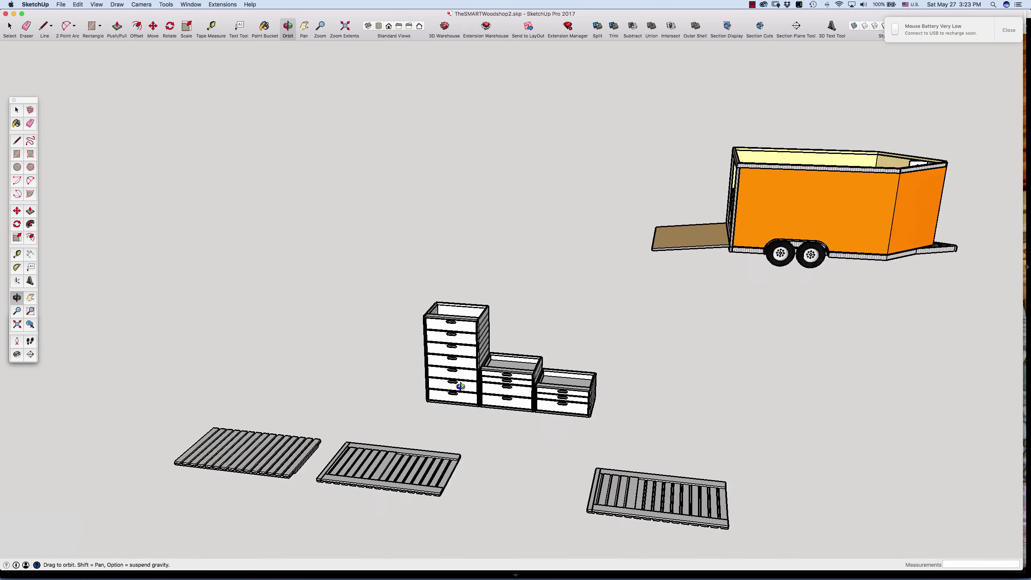
# Step: Inspect the slatted panel in front of the tallest cabinet from above and from its underside
pyautogui.scroll(3, 286, 459)
pyautogui.scroll(5, 285, 459)
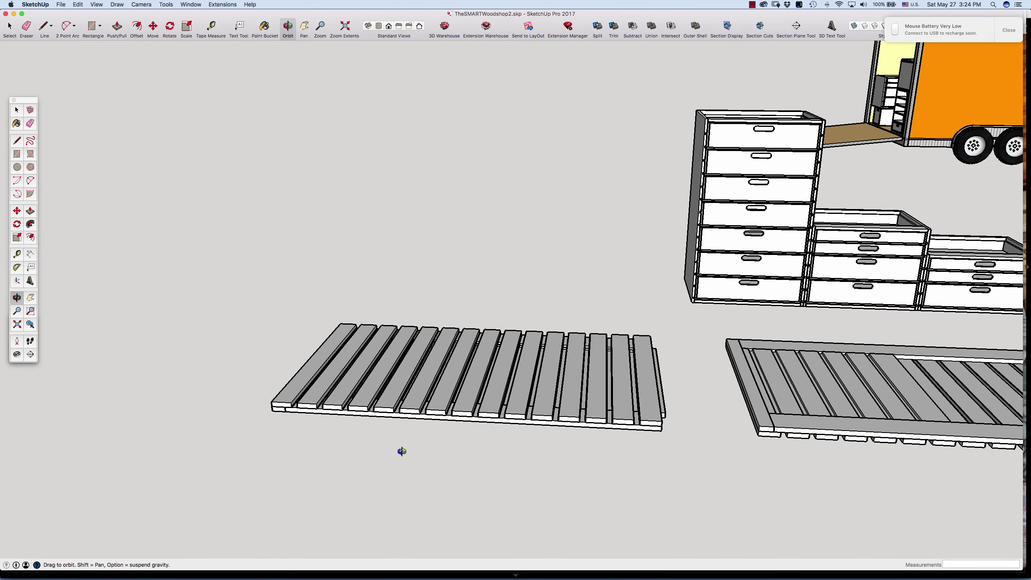
pyautogui.moveTo(587, 442); pyautogui.dragTo(582, 444)
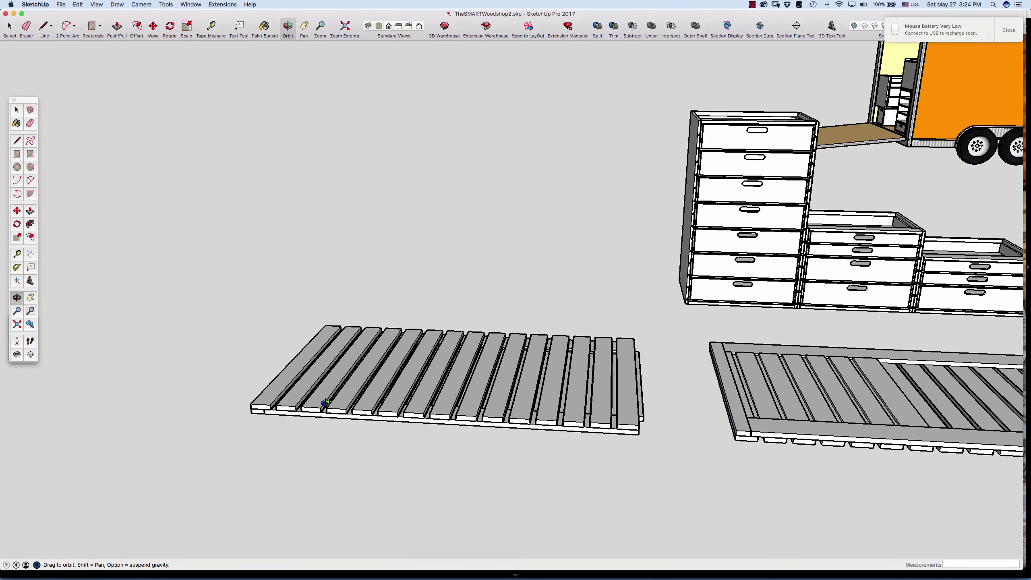
pyautogui.moveTo(325, 402); pyautogui.dragTo(518, 159)
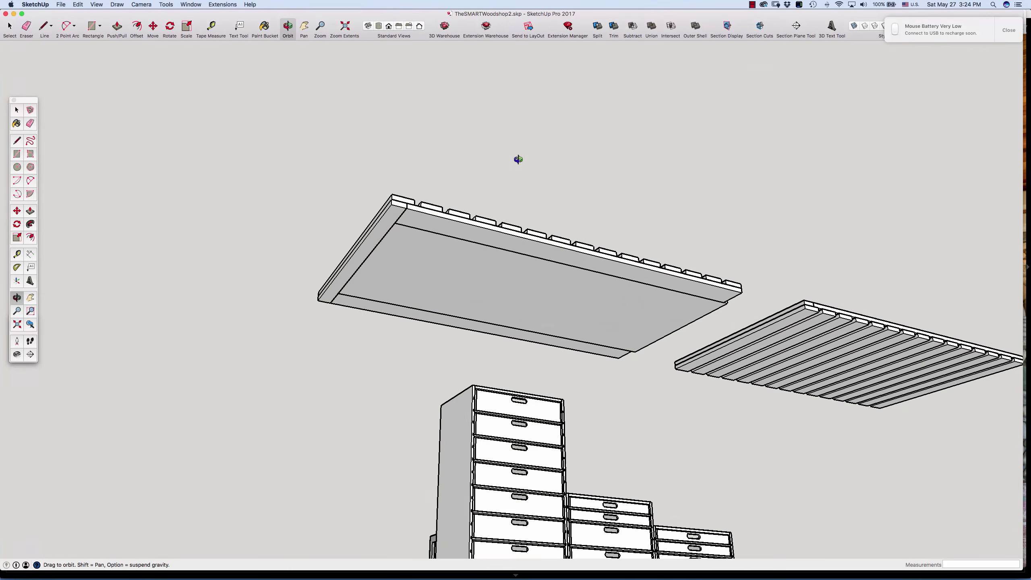
pyautogui.moveTo(390, 220); pyautogui.dragTo(402, 223)
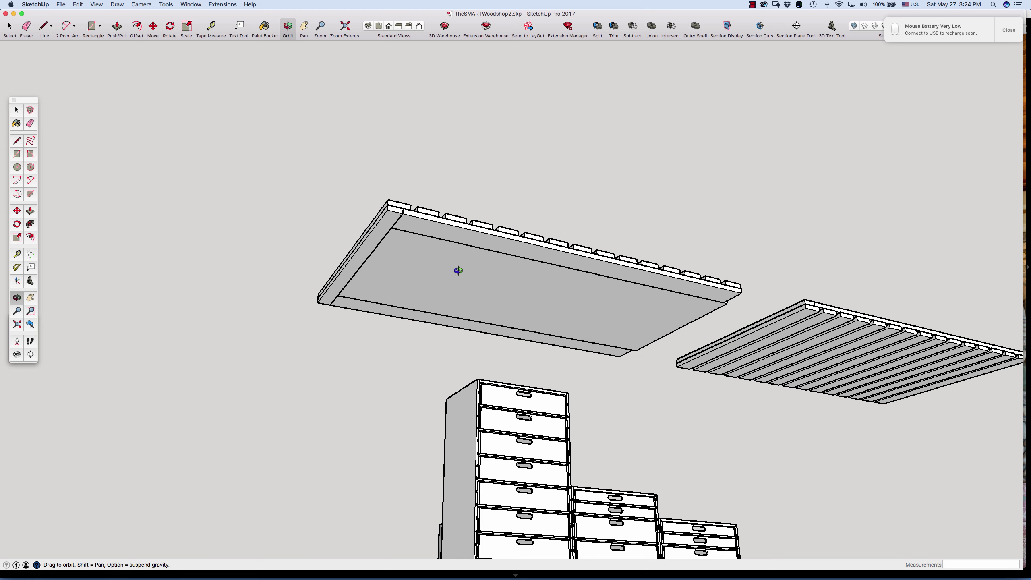
pyautogui.moveTo(458, 269); pyautogui.dragTo(441, 285)
pyautogui.moveTo(550, 282); pyautogui.dragTo(465, 525)
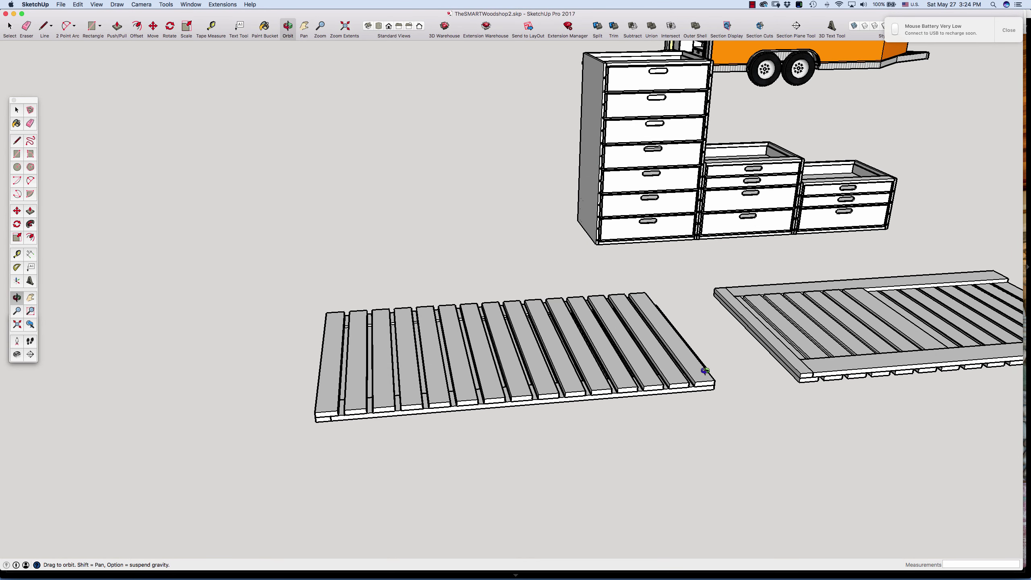
pyautogui.moveTo(440, 376); pyautogui.dragTo(460, 380)
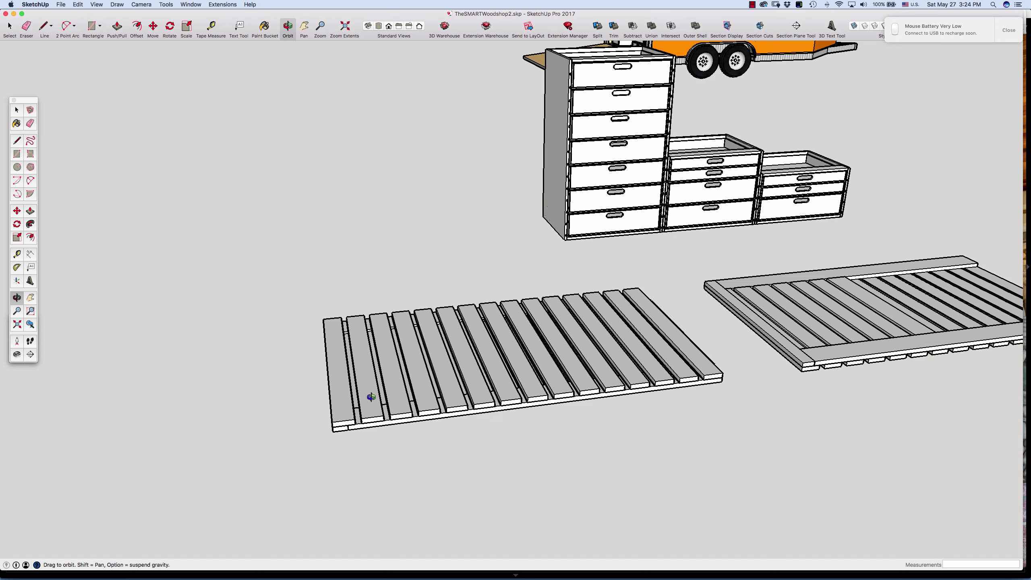
pyautogui.moveTo(368, 396); pyautogui.dragTo(374, 395)
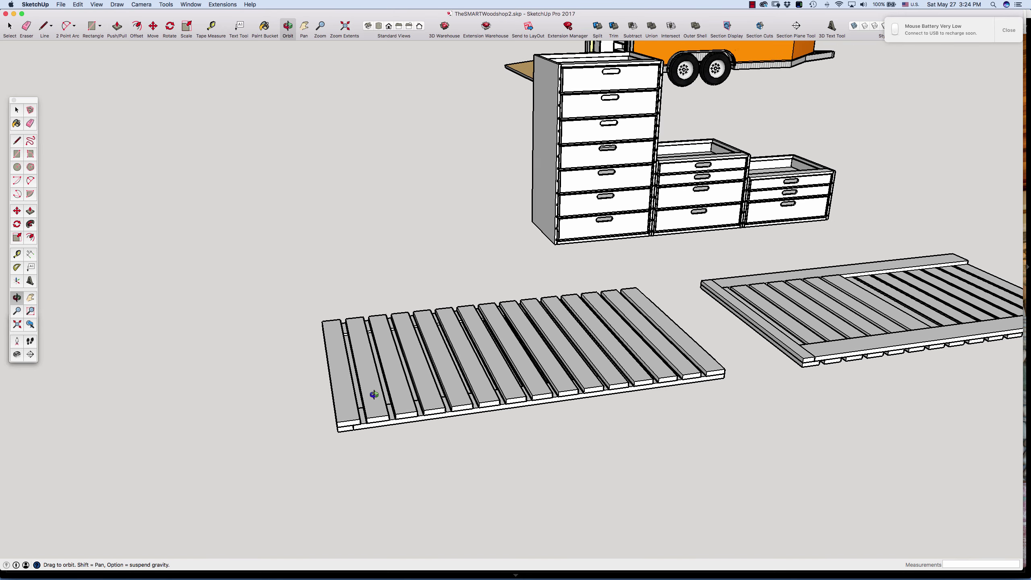
# Step: Examine the gaps and grooved edges between the first slats at the panel's near corner up close
pyautogui.scroll(10, 371, 400)
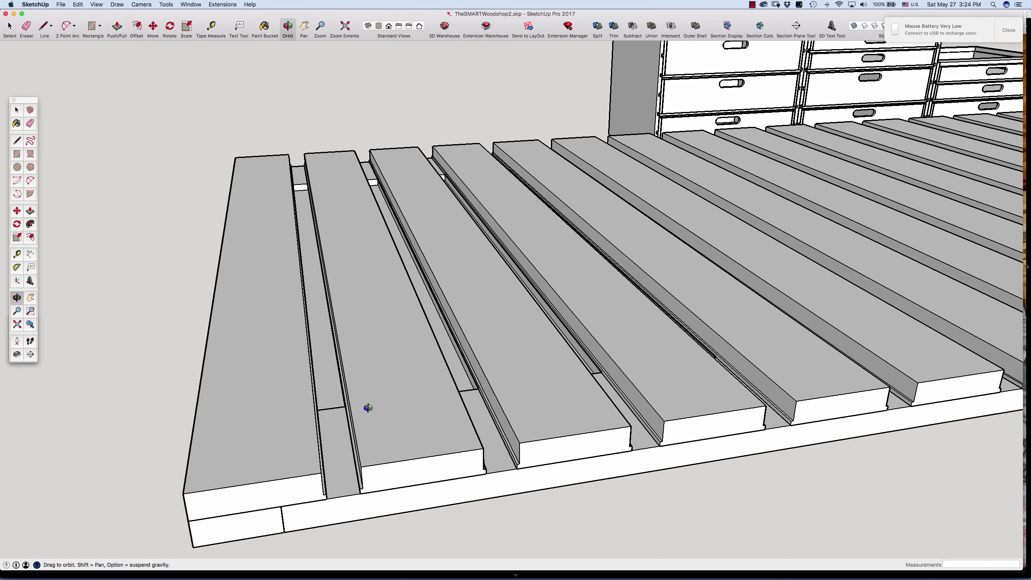
pyautogui.moveTo(398, 417); pyautogui.dragTo(378, 419)
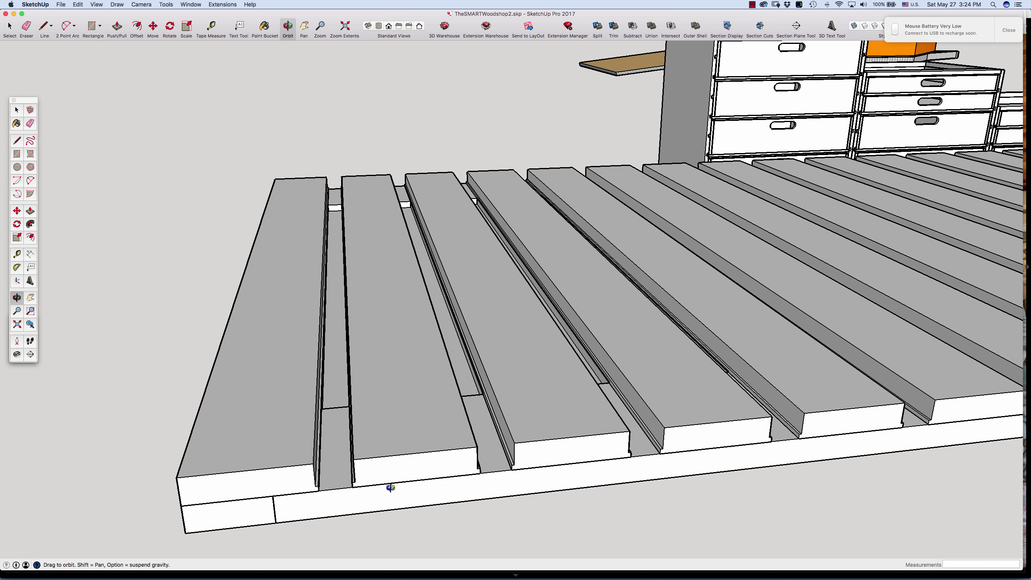
pyautogui.moveTo(371, 475)
pyautogui.mouseDown()
pyautogui.moveTo(410, 438)
pyautogui.moveTo(375, 478)
pyautogui.mouseUp()
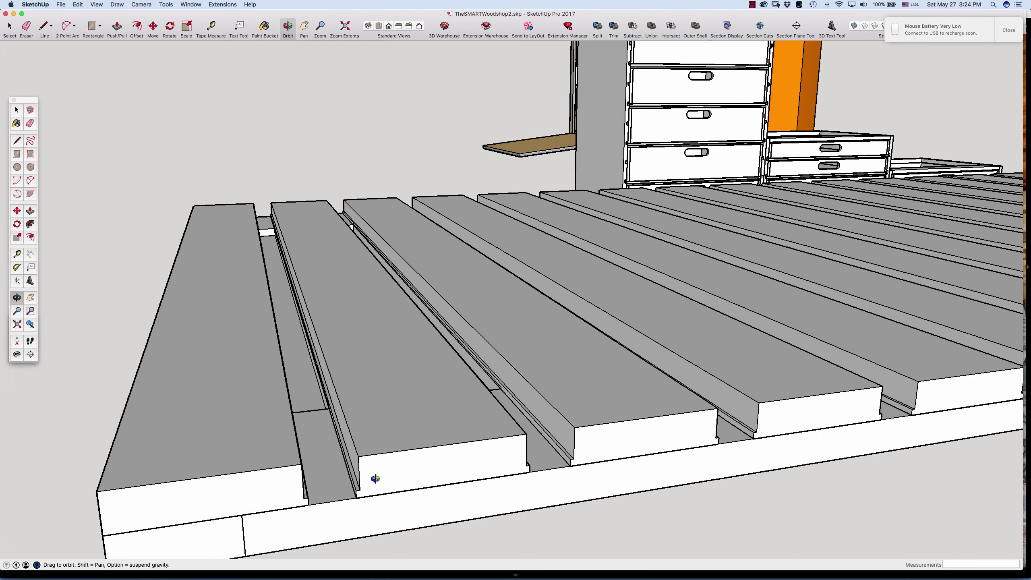
pyautogui.scroll(3, 375, 479)
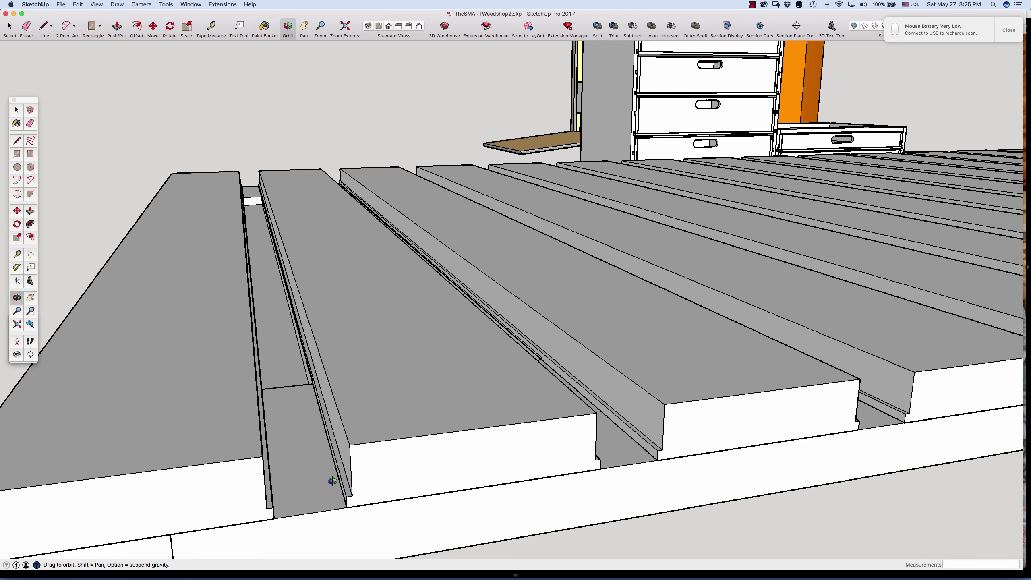
pyautogui.moveTo(384, 478); pyautogui.dragTo(361, 481)
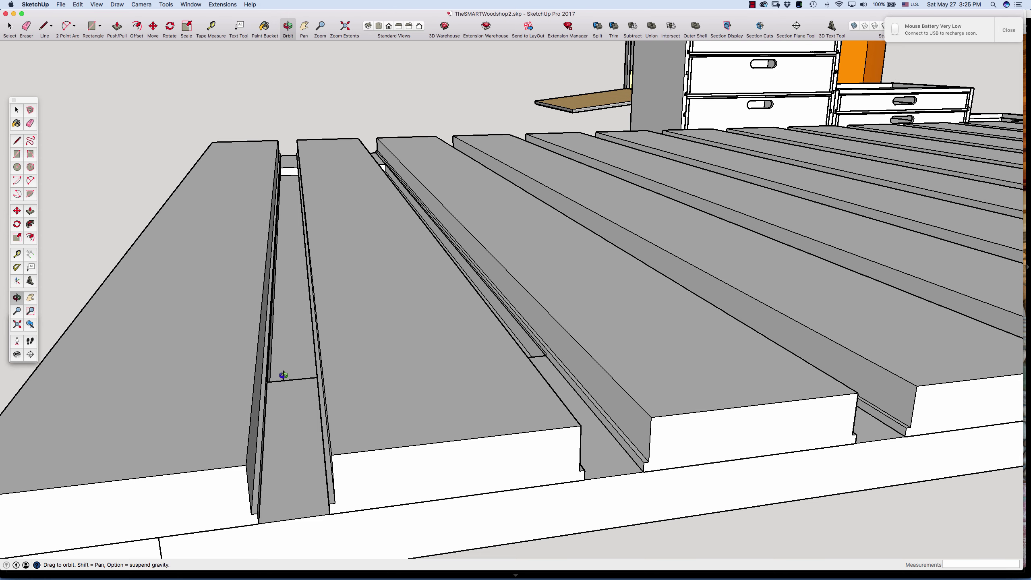
pyautogui.moveTo(282, 377); pyautogui.dragTo(259, 390)
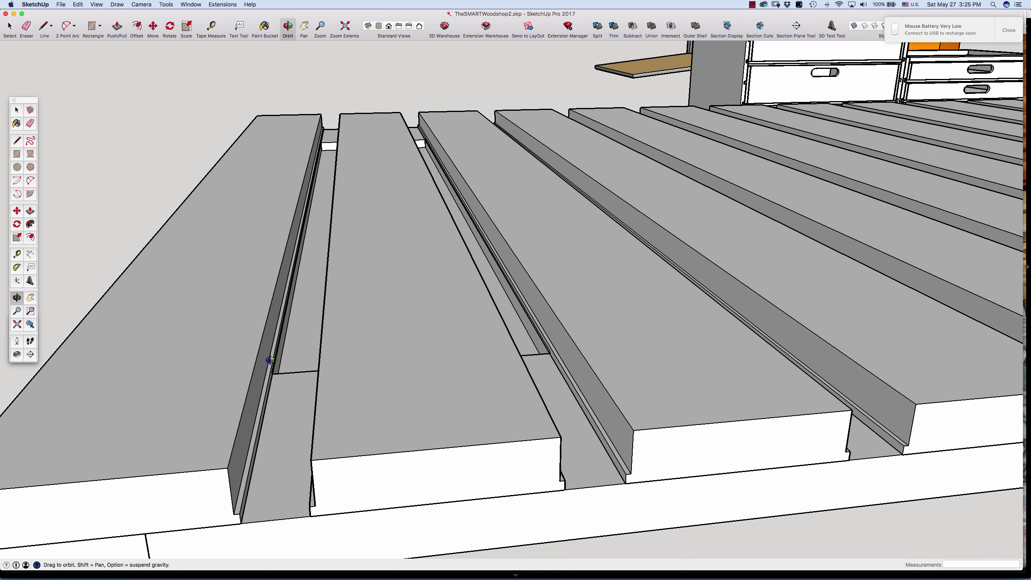
pyautogui.scroll(-5, 341, 376)
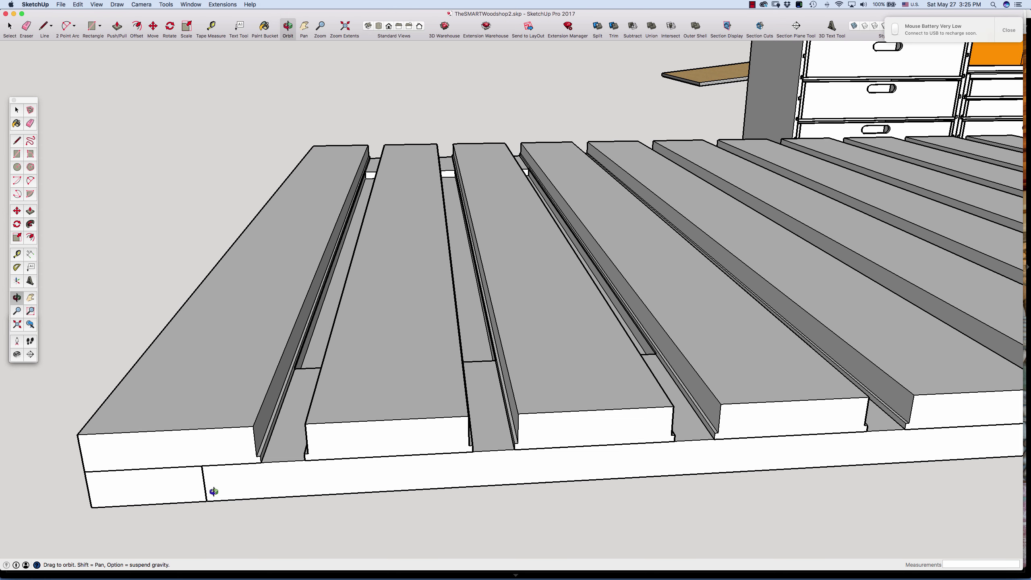
pyautogui.moveTo(241, 446); pyautogui.dragTo(266, 438)
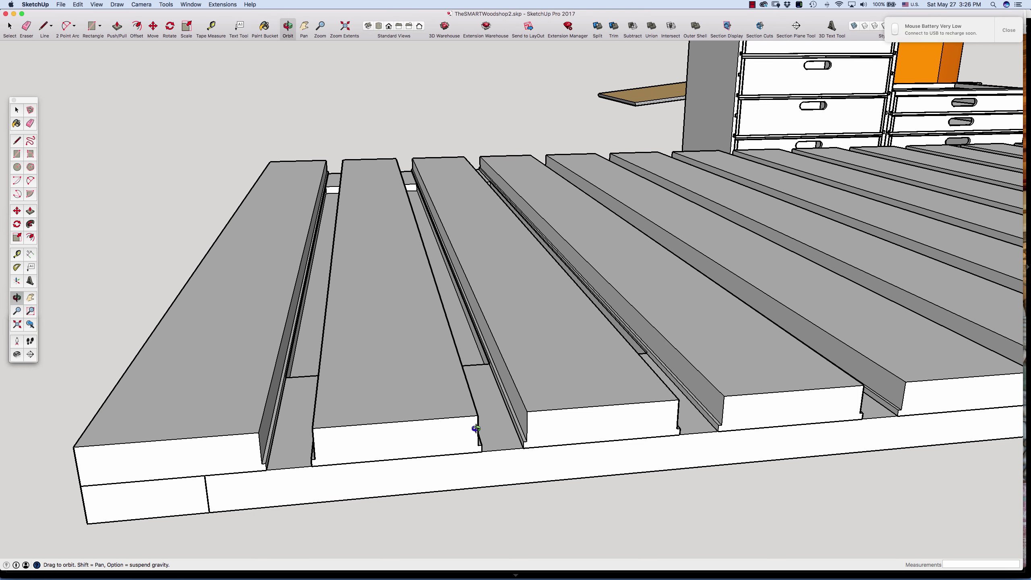
pyautogui.moveTo(454, 414); pyautogui.dragTo(430, 409)
# Step: Inspect how the end slat sits on the frame boards at the panel's corner from a low angle
pyautogui.scroll(-5, 392, 392)
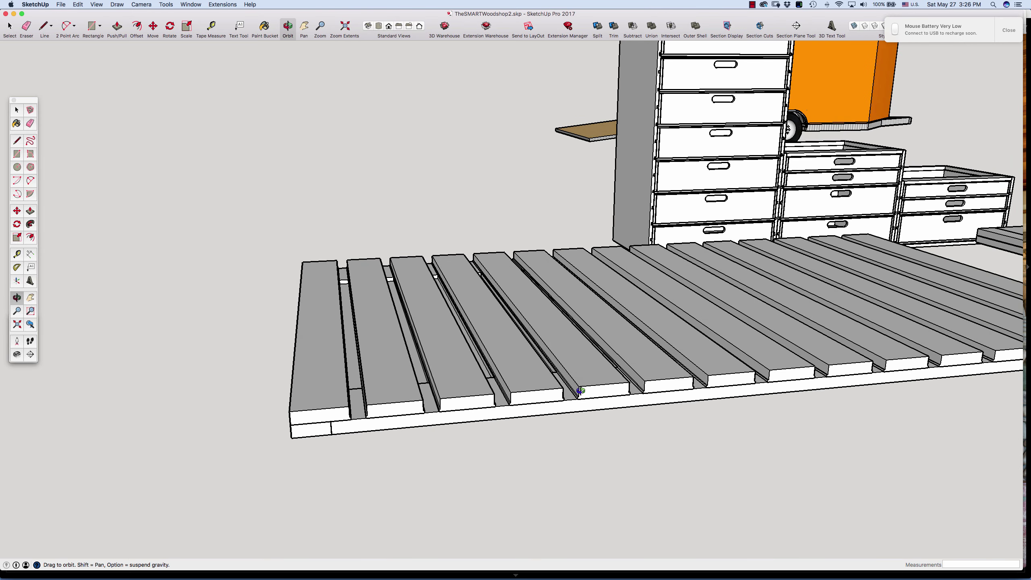
pyautogui.scroll(2, 553, 396)
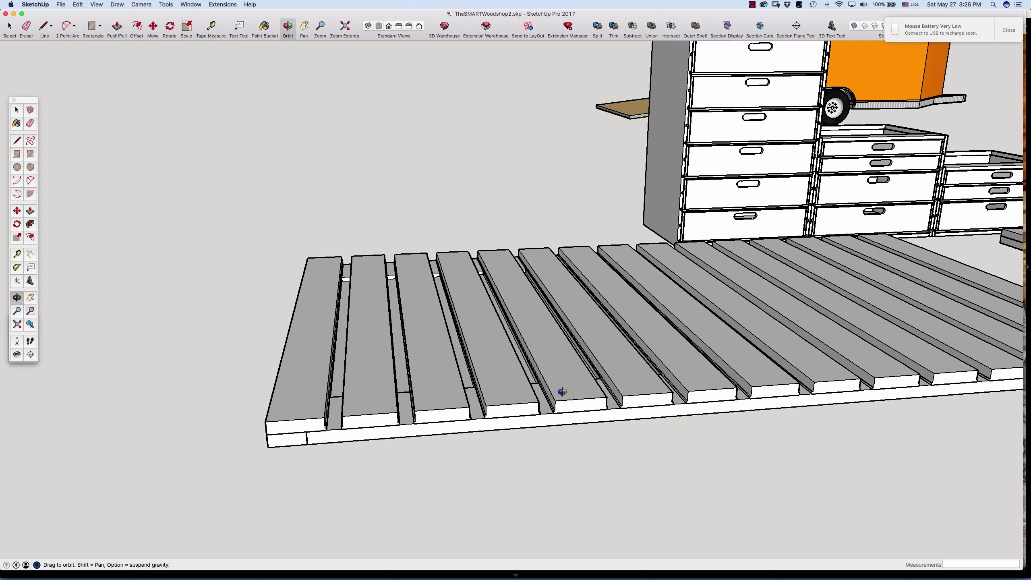
pyautogui.scroll(5, 302, 410)
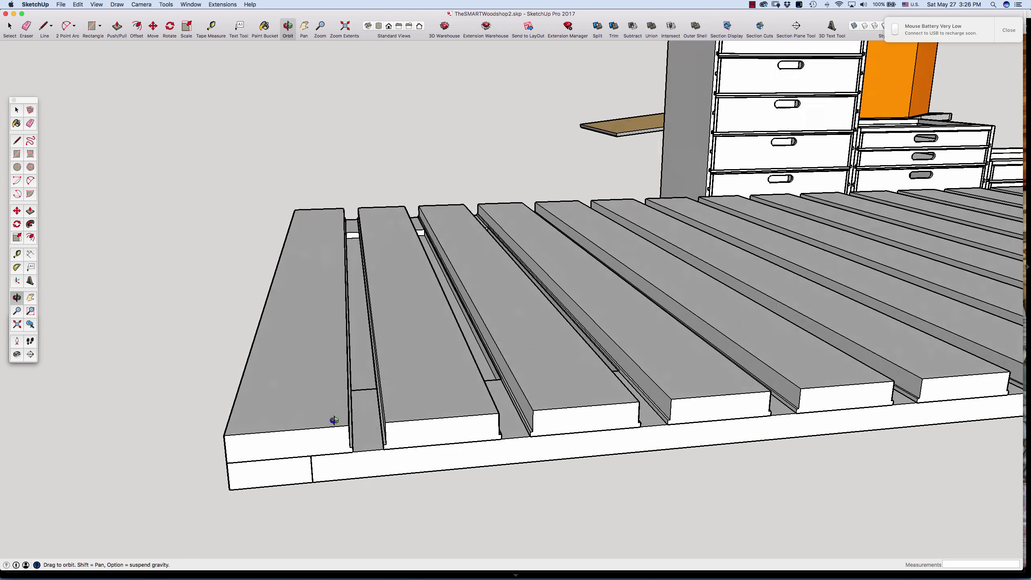
pyautogui.scroll(-3, 322, 449)
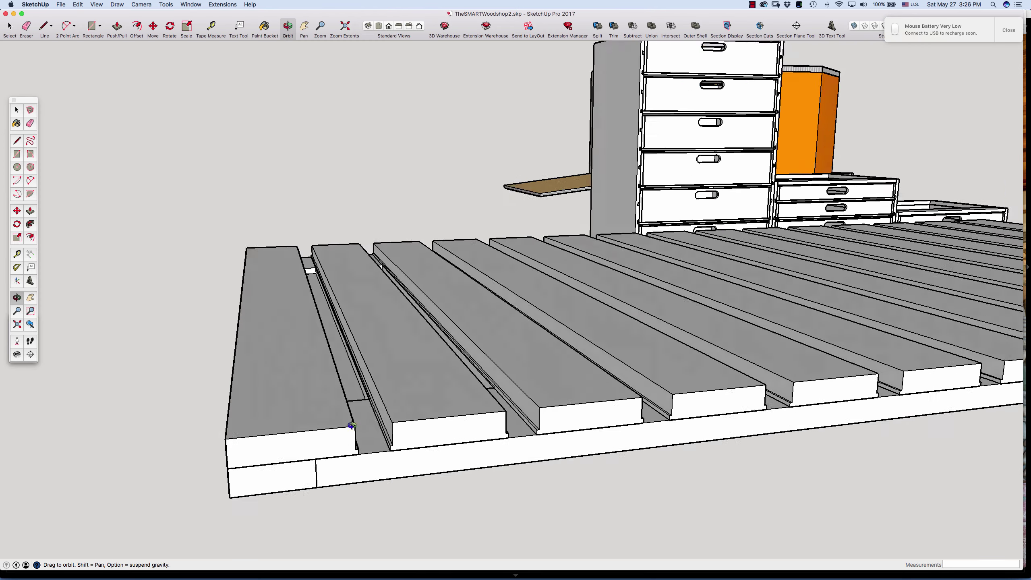
pyautogui.moveTo(323, 449); pyautogui.dragTo(260, 451)
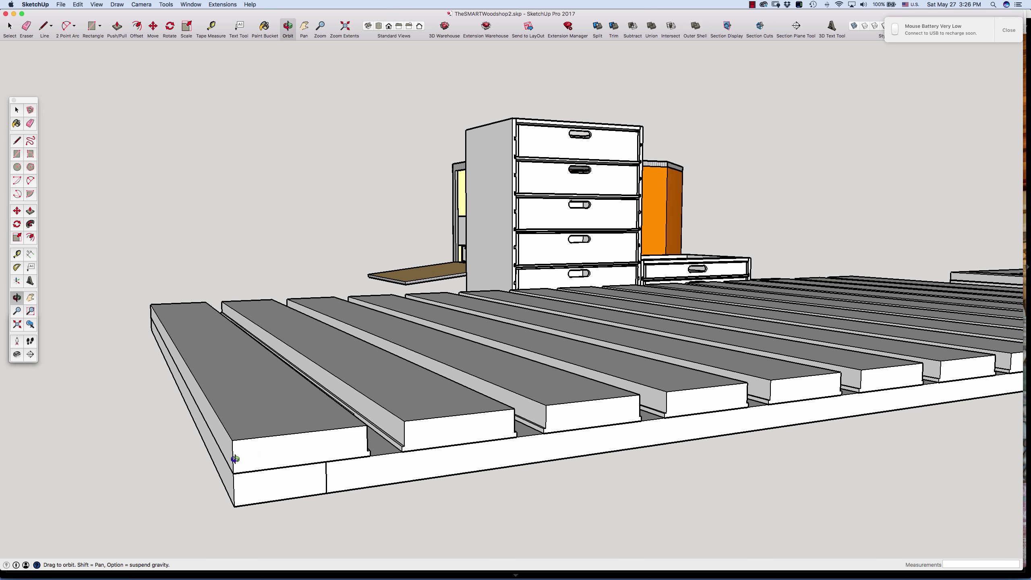
pyautogui.moveTo(247, 456); pyautogui.dragTo(212, 431)
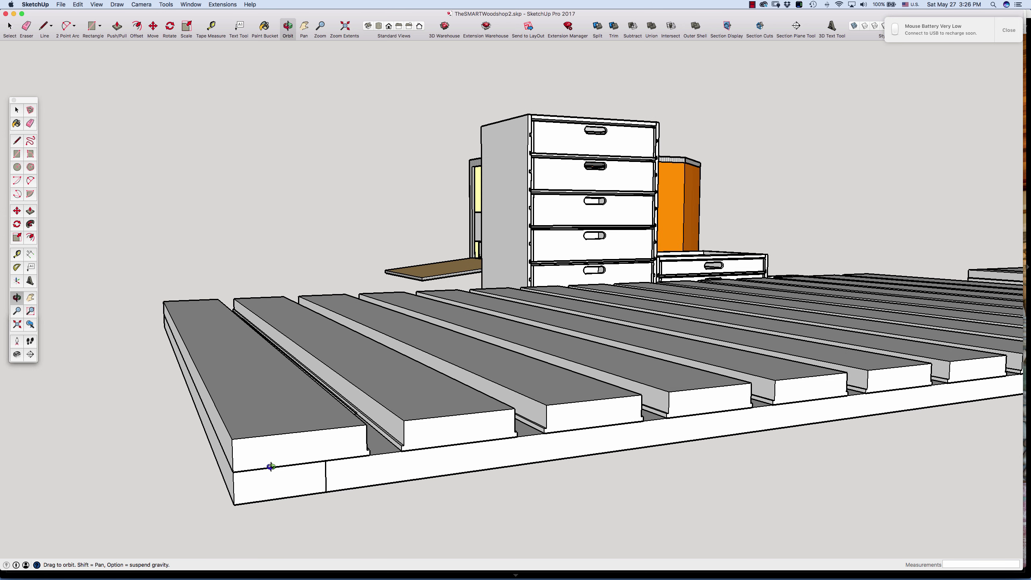
pyautogui.moveTo(269, 468); pyautogui.dragTo(271, 449)
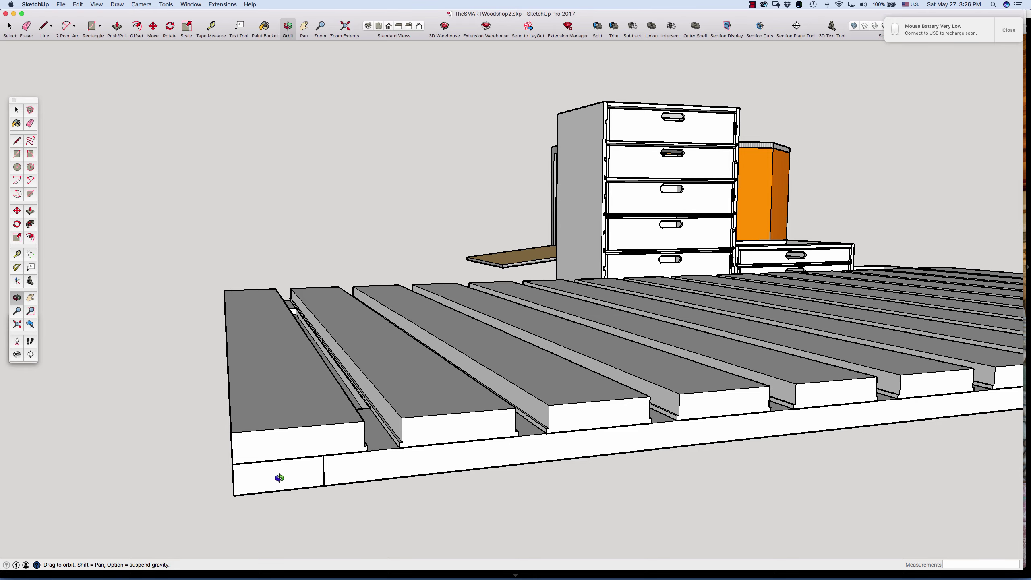
pyautogui.moveTo(359, 440); pyautogui.dragTo(302, 479)
# Step: Examine the opposite end of the slatted panel, where the frame board projects beyond the last slat
pyautogui.scroll(-10, 302, 450)
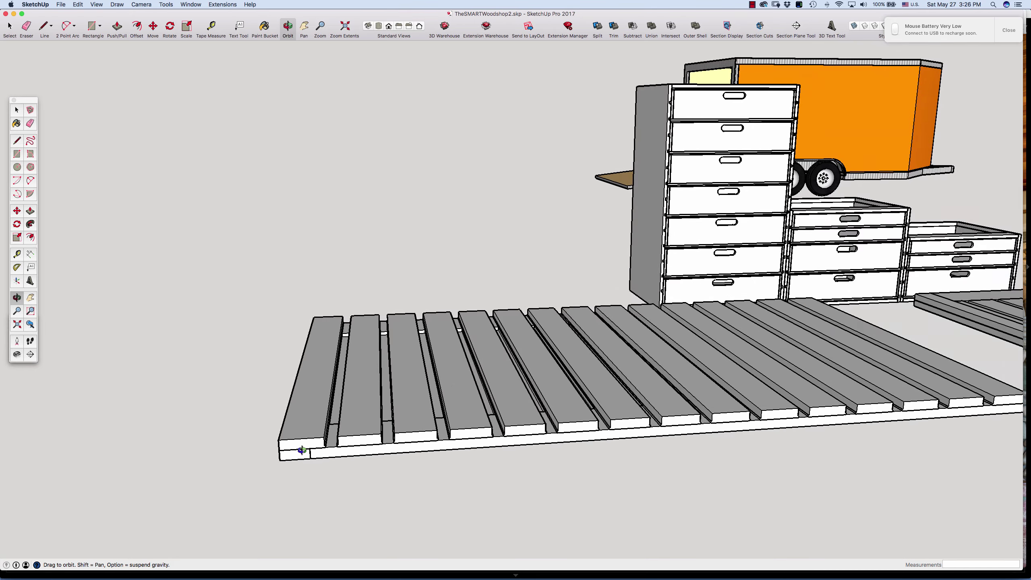
pyautogui.moveTo(719, 421); pyautogui.dragTo(532, 432)
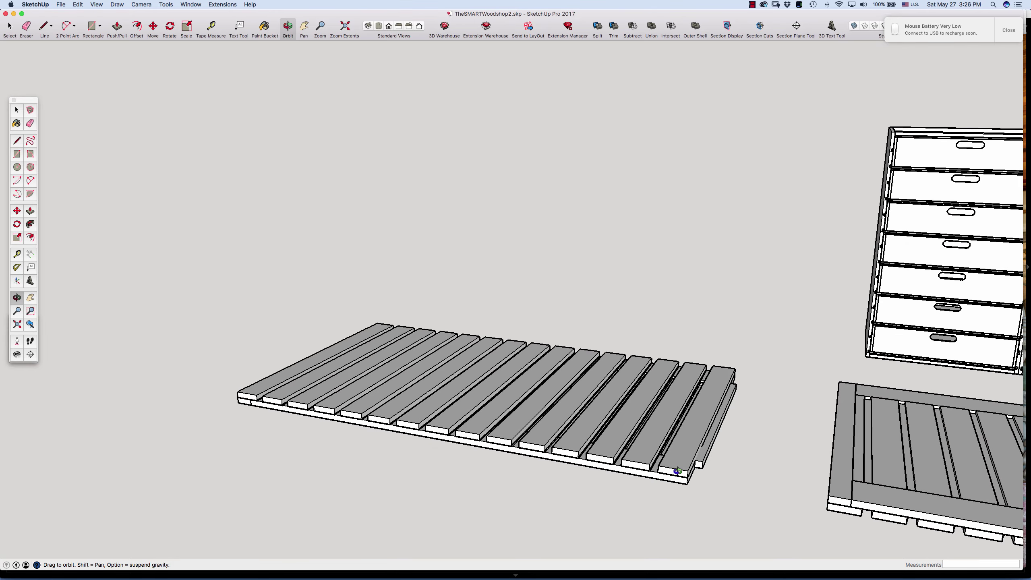
pyautogui.scroll(5, 677, 471)
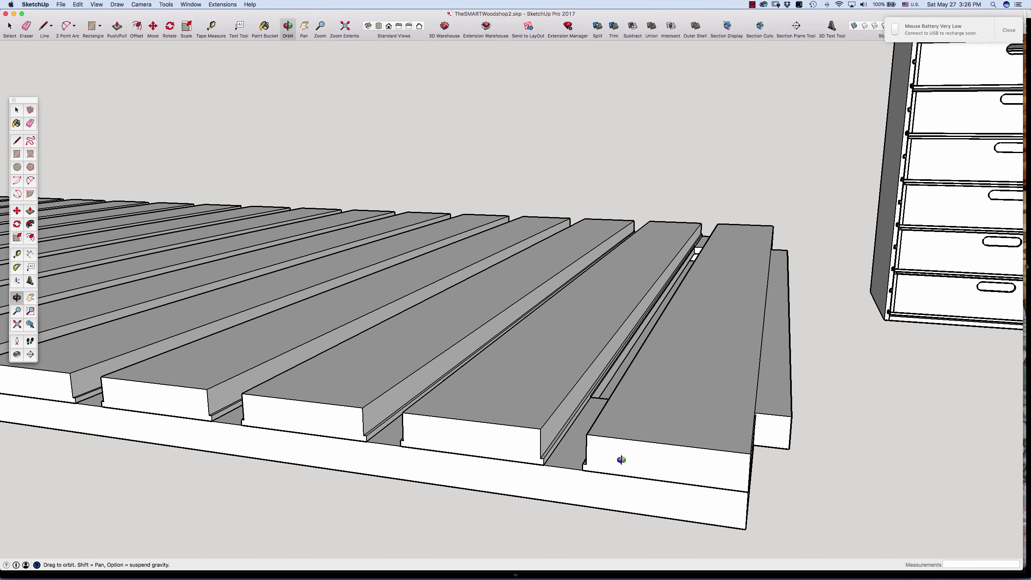
pyautogui.moveTo(748, 475)
pyautogui.mouseDown()
pyautogui.moveTo(716, 458)
pyautogui.moveTo(733, 462)
pyautogui.mouseUp()
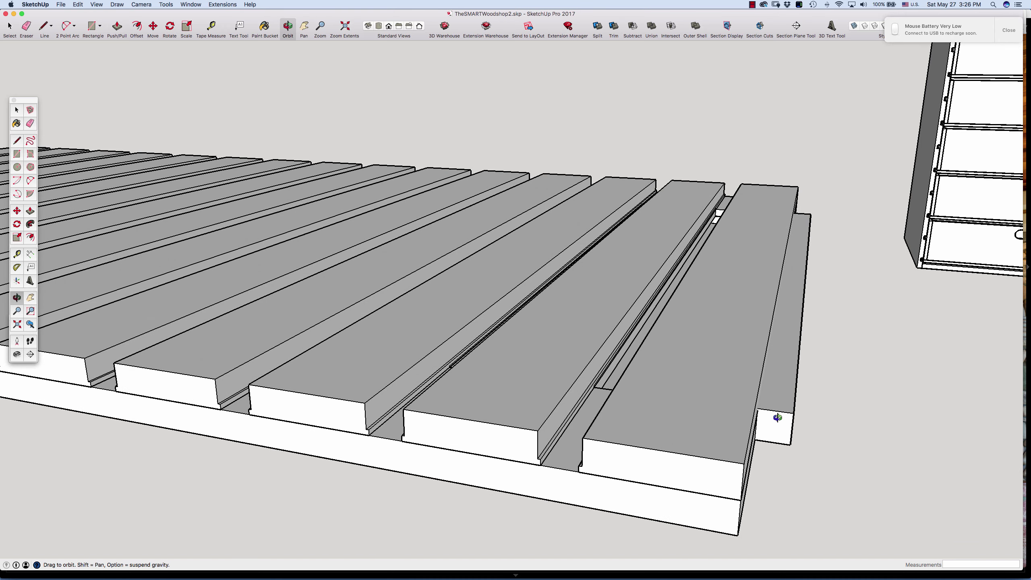
pyautogui.moveTo(707, 408); pyautogui.dragTo(733, 405)
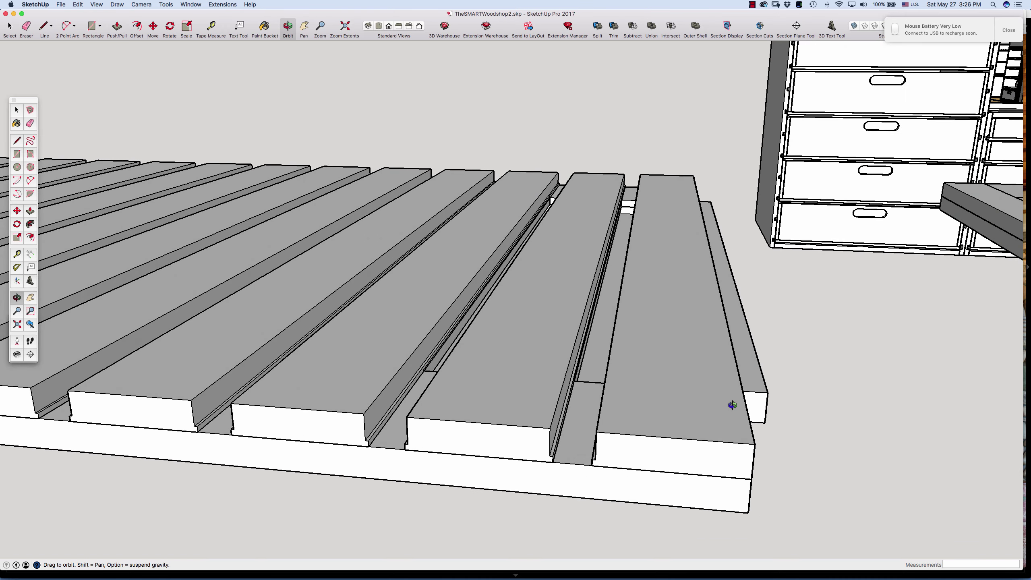
pyautogui.moveTo(638, 408); pyautogui.dragTo(661, 408)
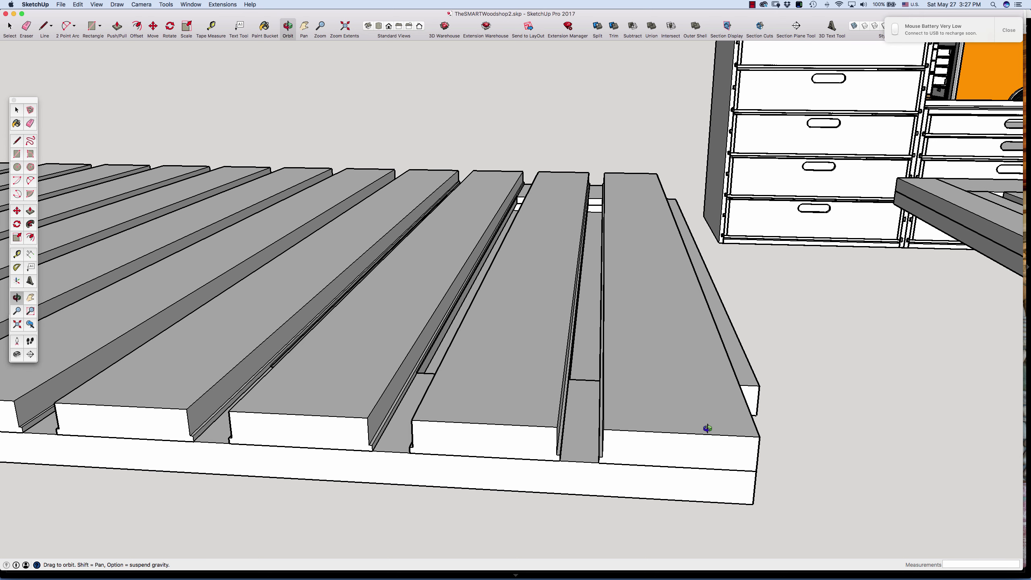
pyautogui.moveTo(707, 429); pyautogui.dragTo(718, 446)
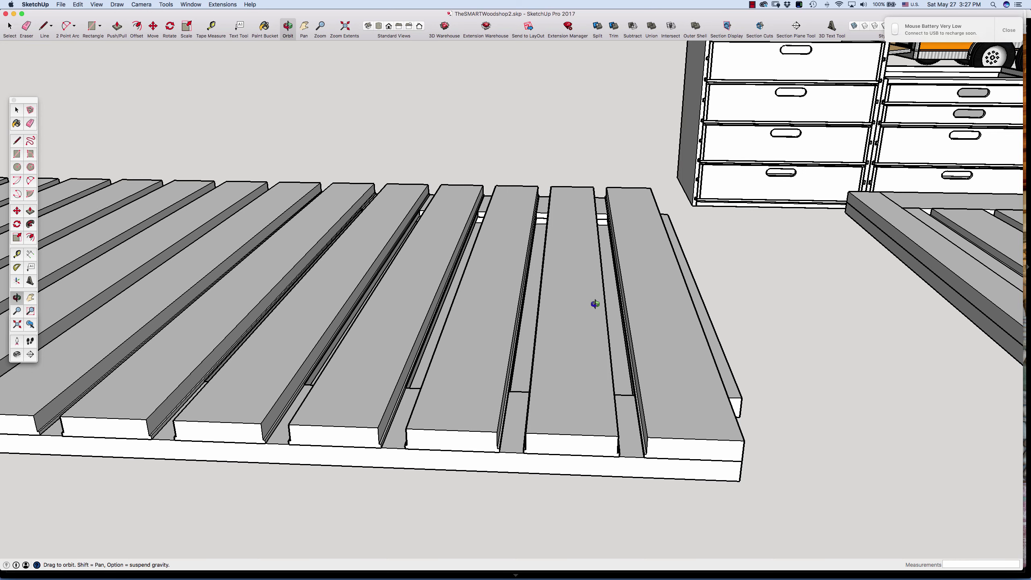
# Step: Examine the middle slatted panel in front of the cabinets, with its frame boards facing up, from several heights and angles
pyautogui.scroll(-6, 595, 303)
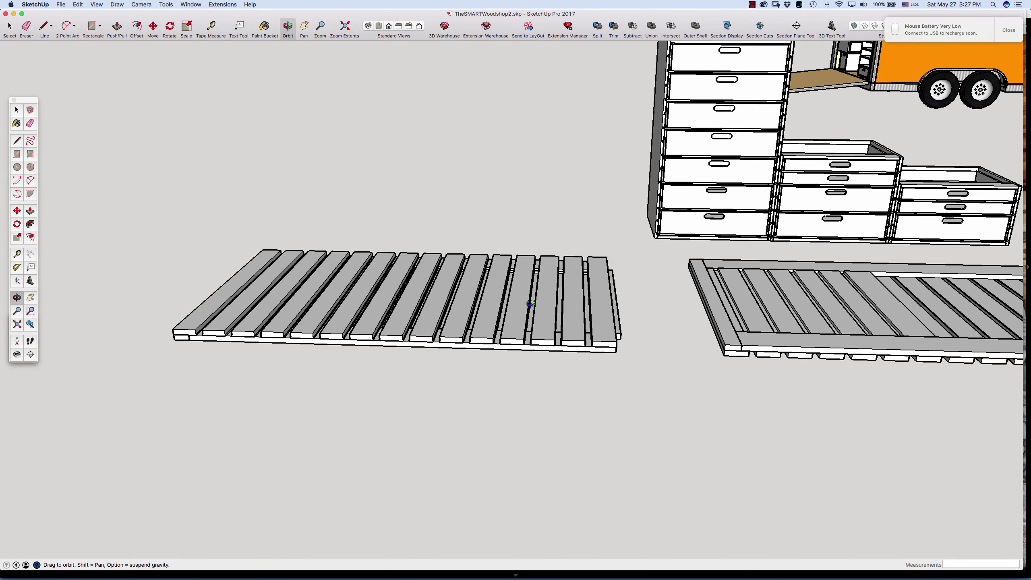
pyautogui.scroll(-4, 495, 290)
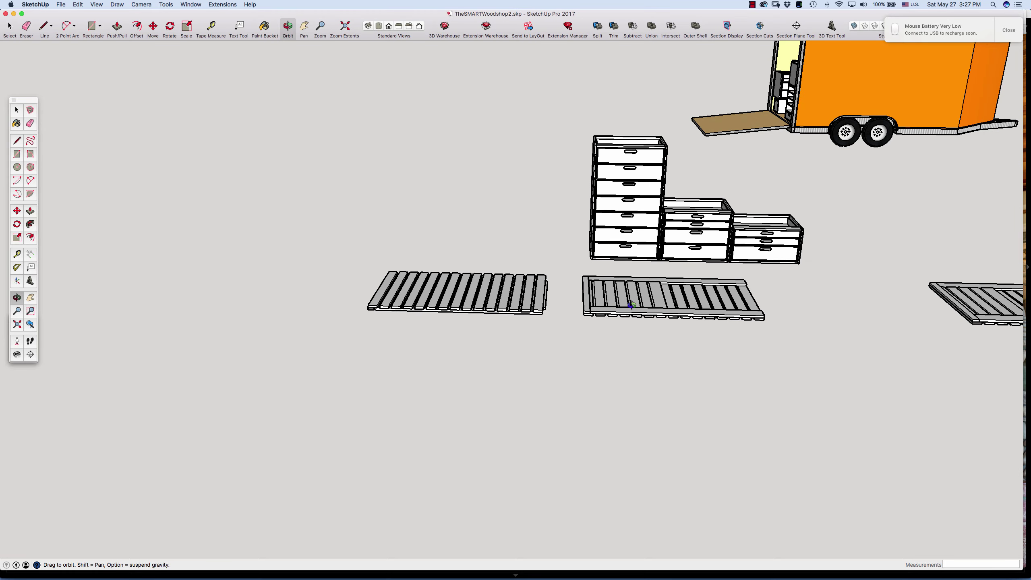
pyautogui.scroll(5, 632, 304)
pyautogui.scroll(3, 685, 289)
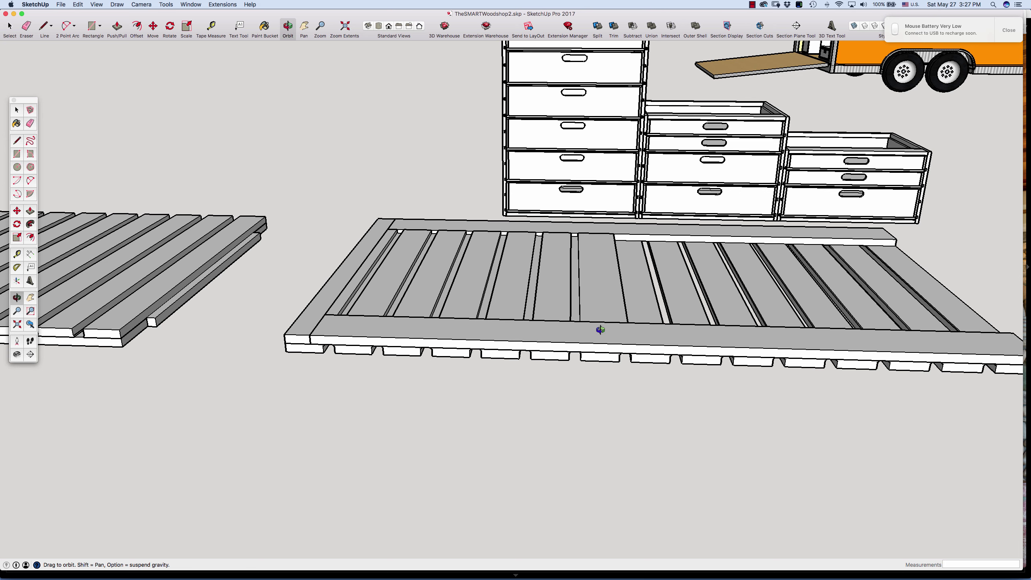
pyautogui.moveTo(611, 341); pyautogui.dragTo(641, 364)
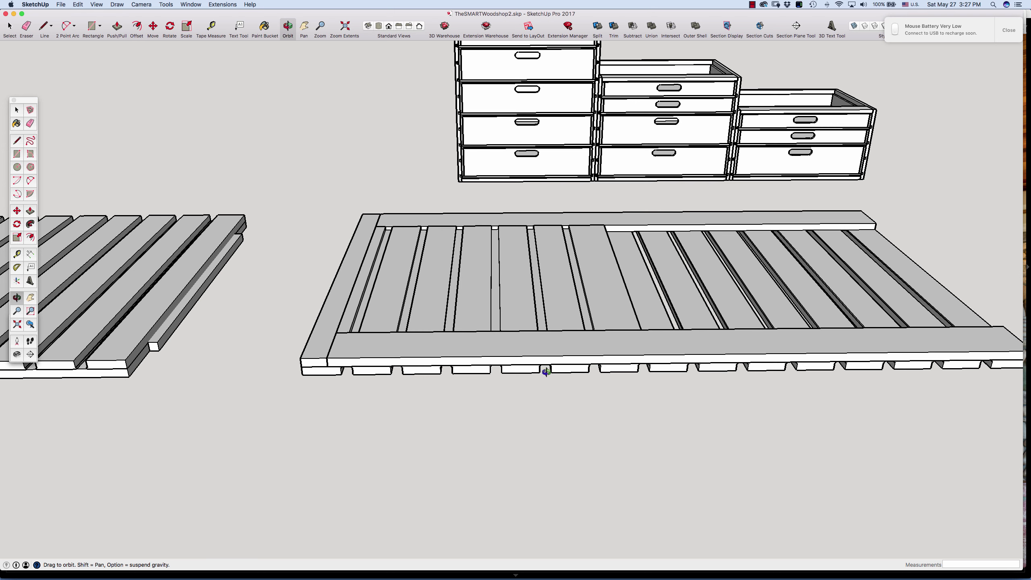
pyautogui.moveTo(548, 369)
pyautogui.mouseDown()
pyautogui.moveTo(526, 347)
pyautogui.moveTo(534, 372)
pyautogui.mouseUp()
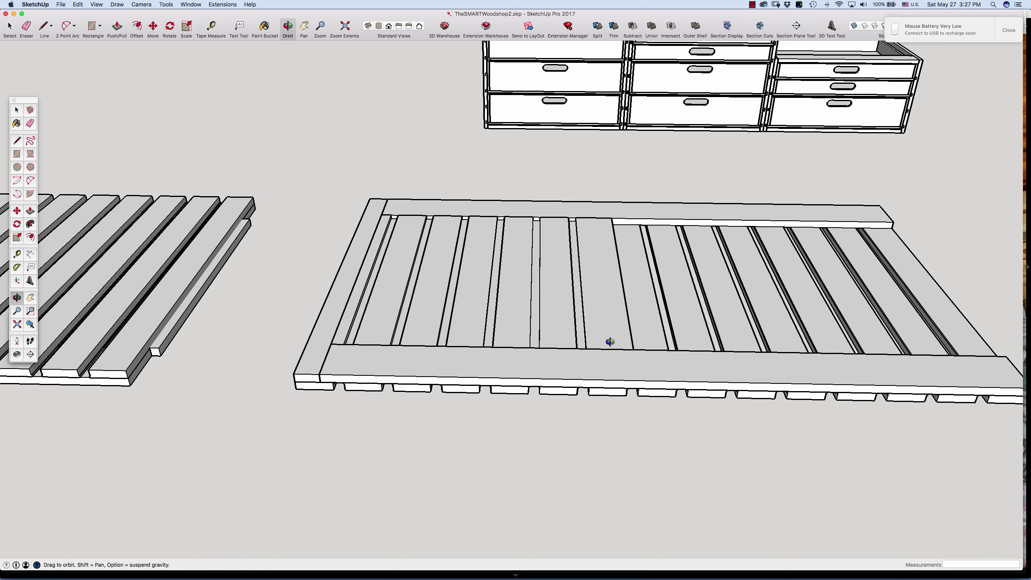
pyautogui.moveTo(604, 331); pyautogui.dragTo(480, 308)
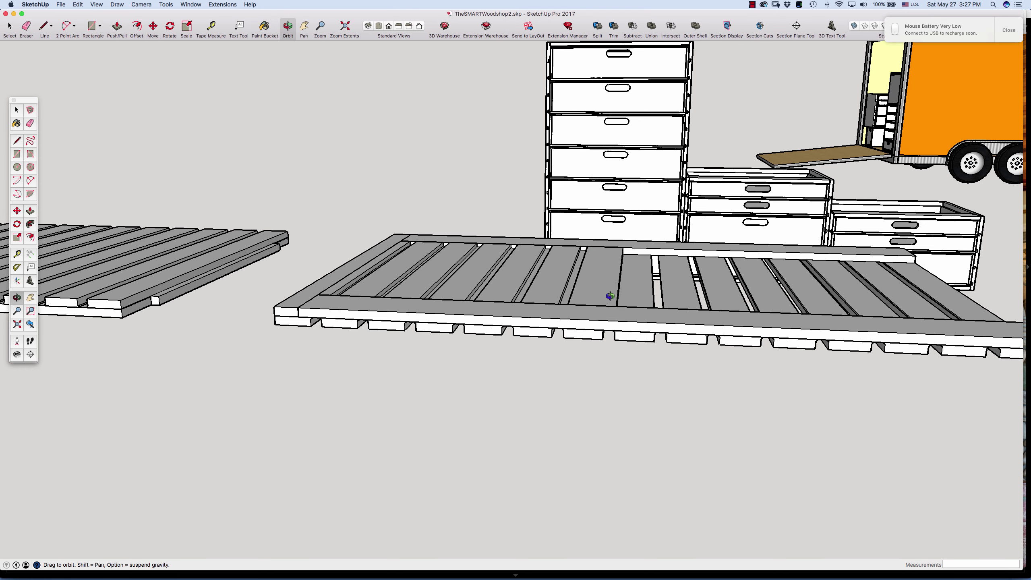
pyautogui.moveTo(611, 296); pyautogui.dragTo(621, 201)
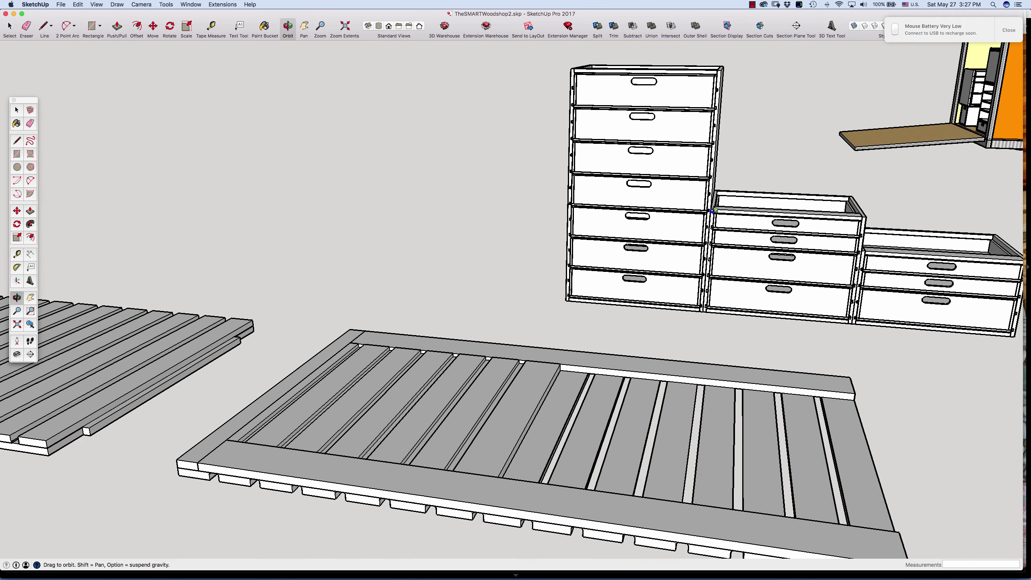
# Step: Inspect the third slatted panel beyond the lowest drawer cabinet, covering its frame corner, slat ends and gaps
pyautogui.scroll(-1, 622, 208)
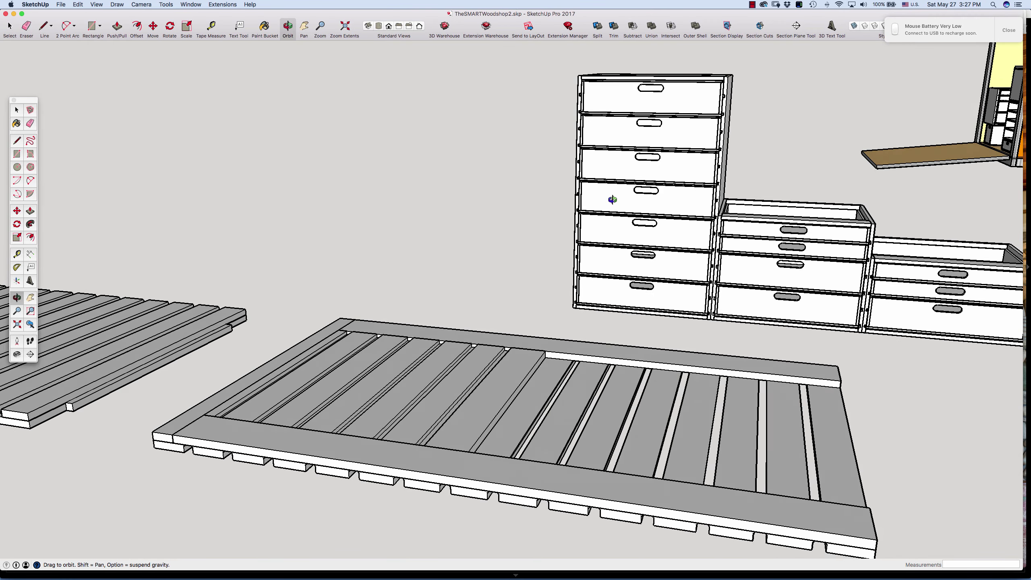
pyautogui.scroll(-5, 406, 153)
pyautogui.scroll(6, 615, 194)
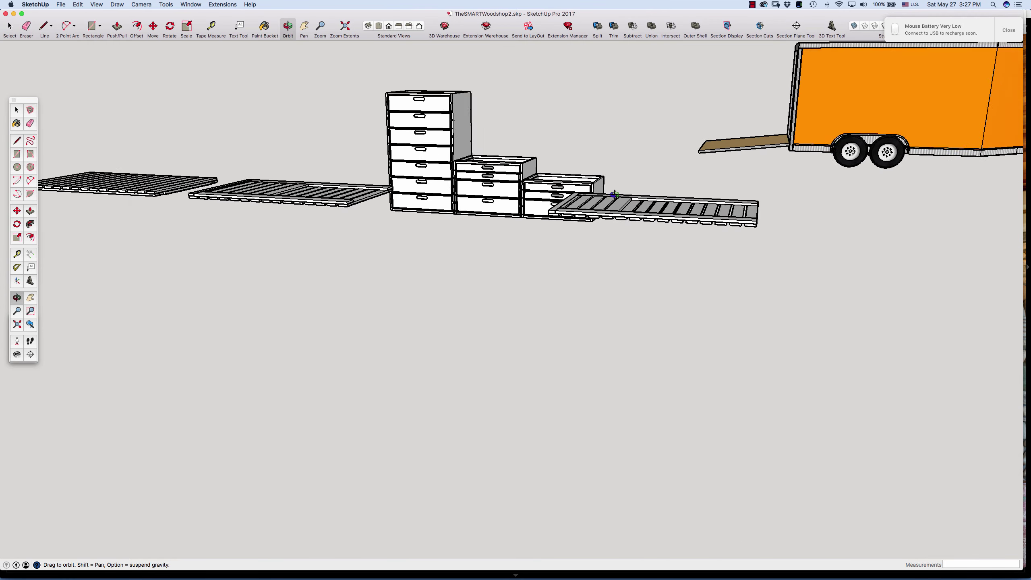
pyautogui.scroll(4, 622, 260)
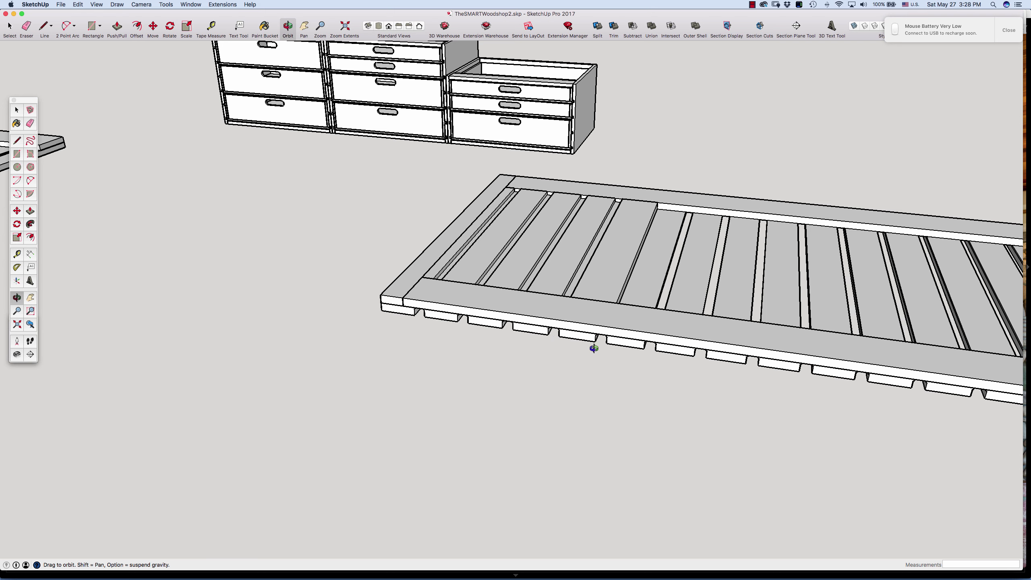
pyautogui.moveTo(597, 308); pyautogui.dragTo(625, 271)
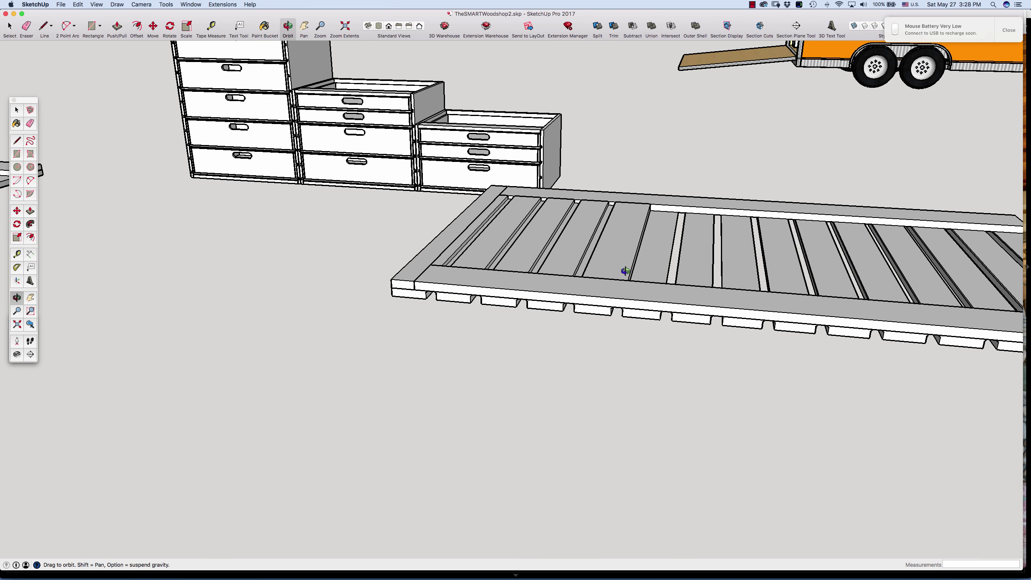
pyautogui.scroll(-10, 626, 271)
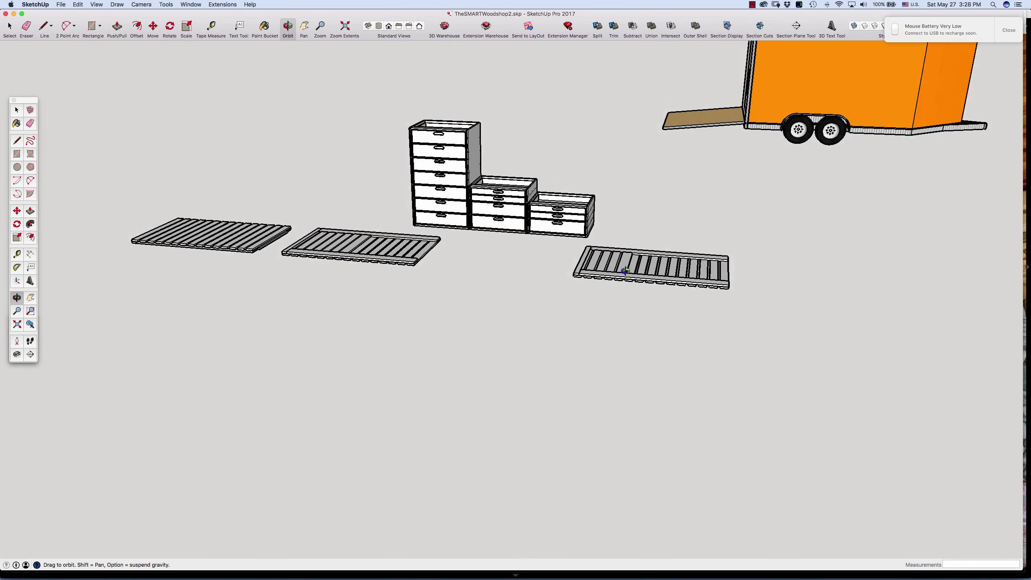
# Step: Review the middle panel from its framed face and from underneath, where the slats cross the frame boards
pyautogui.scroll(5, 461, 223)
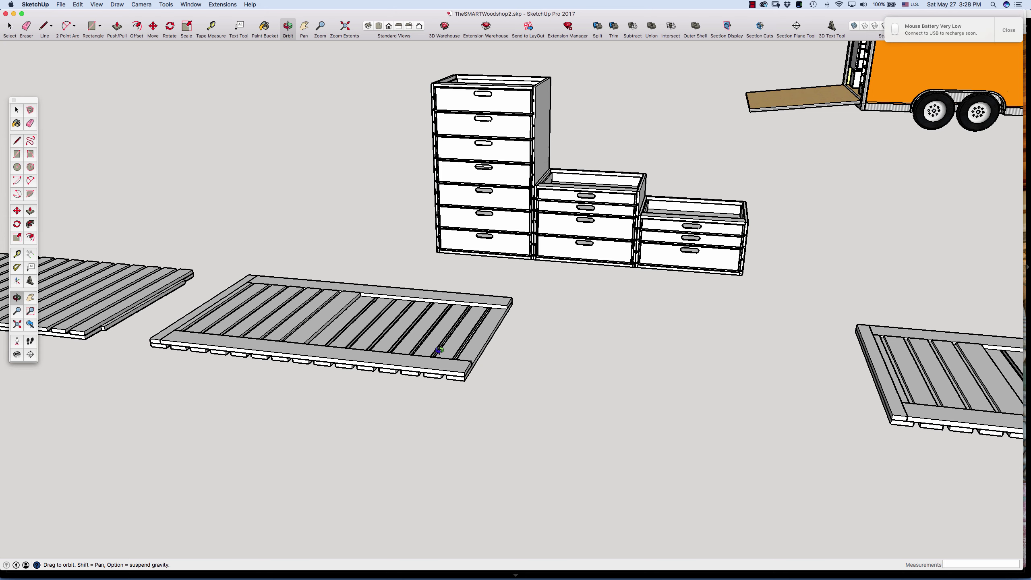
pyautogui.moveTo(439, 350); pyautogui.dragTo(343, 361)
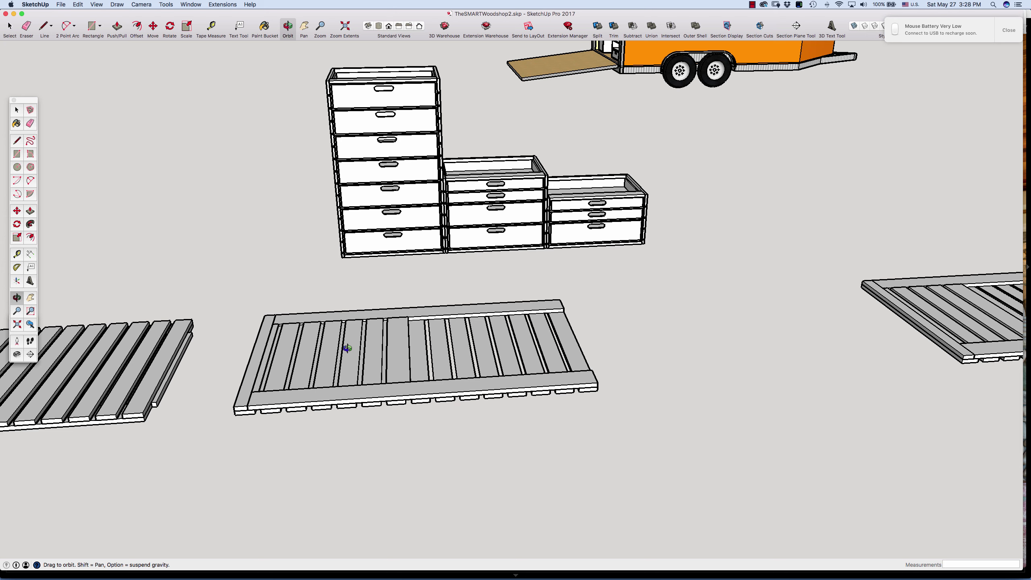
pyautogui.moveTo(351, 368); pyautogui.dragTo(351, 361)
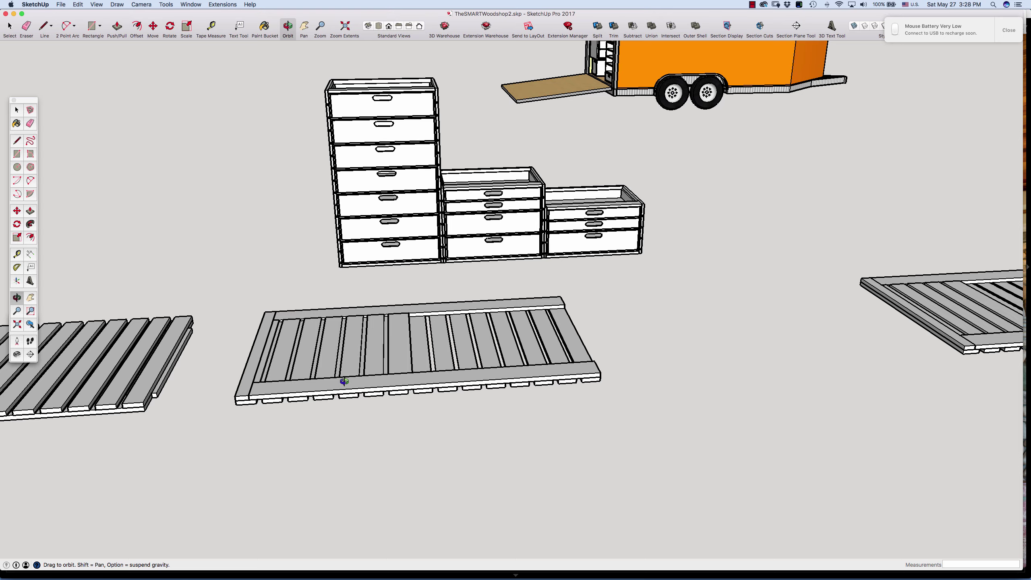
pyautogui.scroll(3, 344, 381)
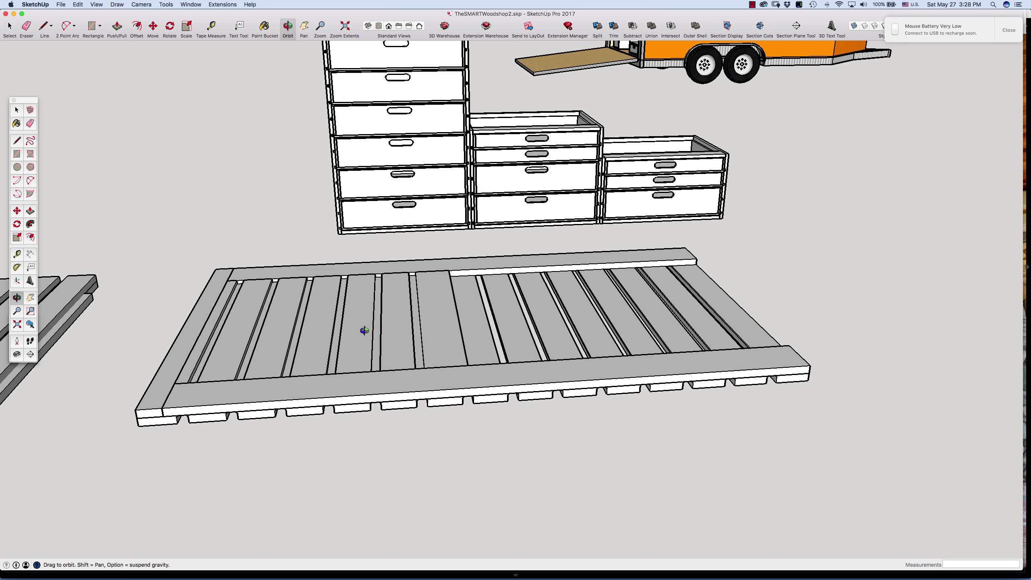
pyautogui.moveTo(364, 338); pyautogui.dragTo(404, 323)
pyautogui.moveTo(391, 358); pyautogui.dragTo(482, 192)
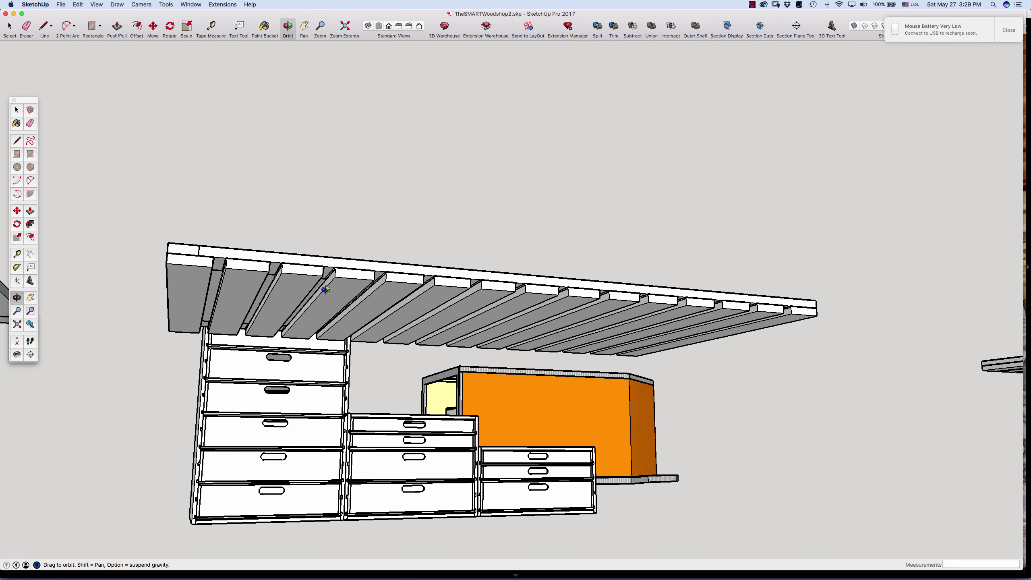
pyautogui.moveTo(322, 286); pyautogui.dragTo(329, 359)
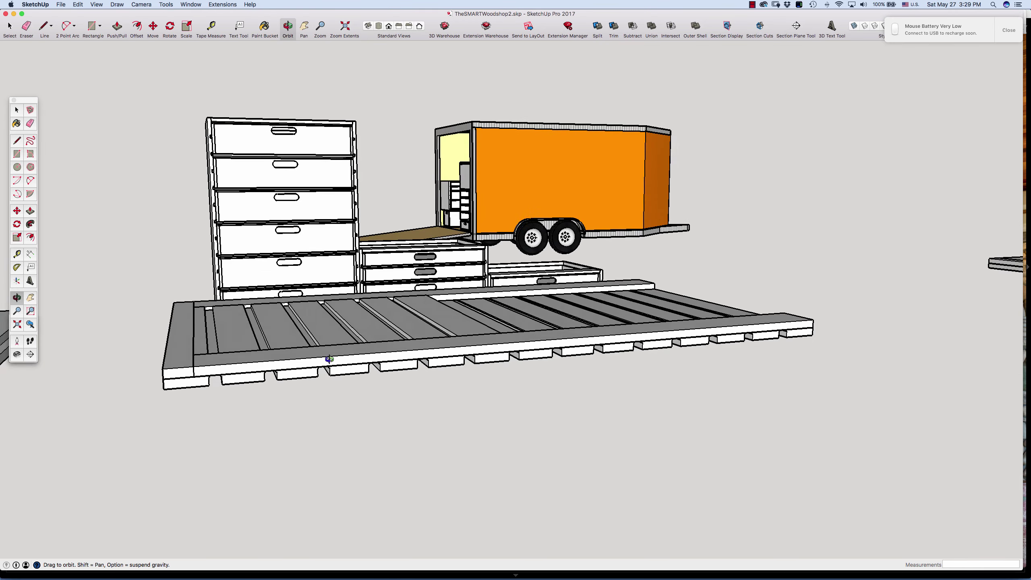
# Step: Study the middle panel's slat spacing and the edges of its long frame boards from above
pyautogui.moveTo(255, 354); pyautogui.dragTo(296, 394)
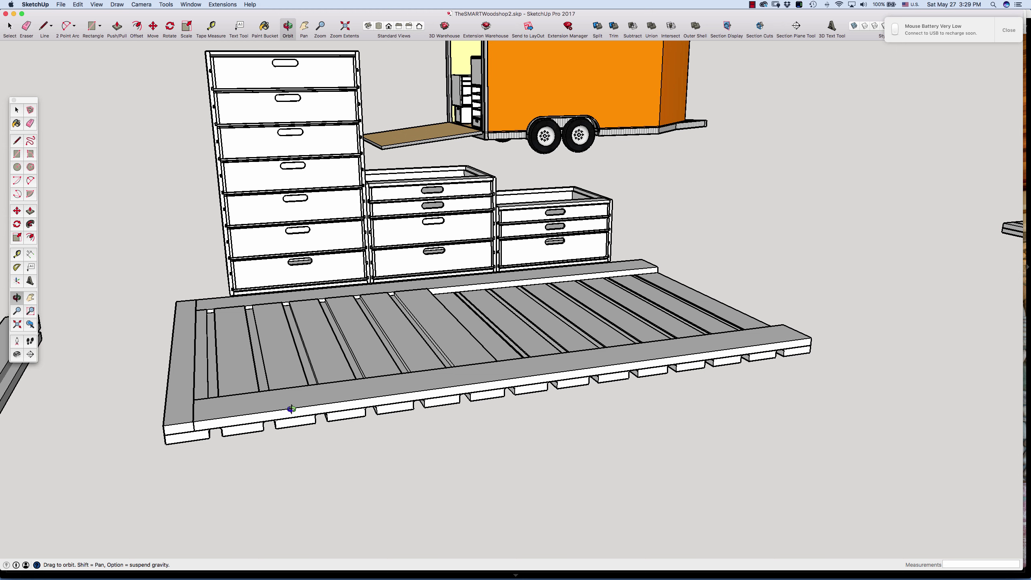
pyautogui.moveTo(363, 409); pyautogui.dragTo(391, 412)
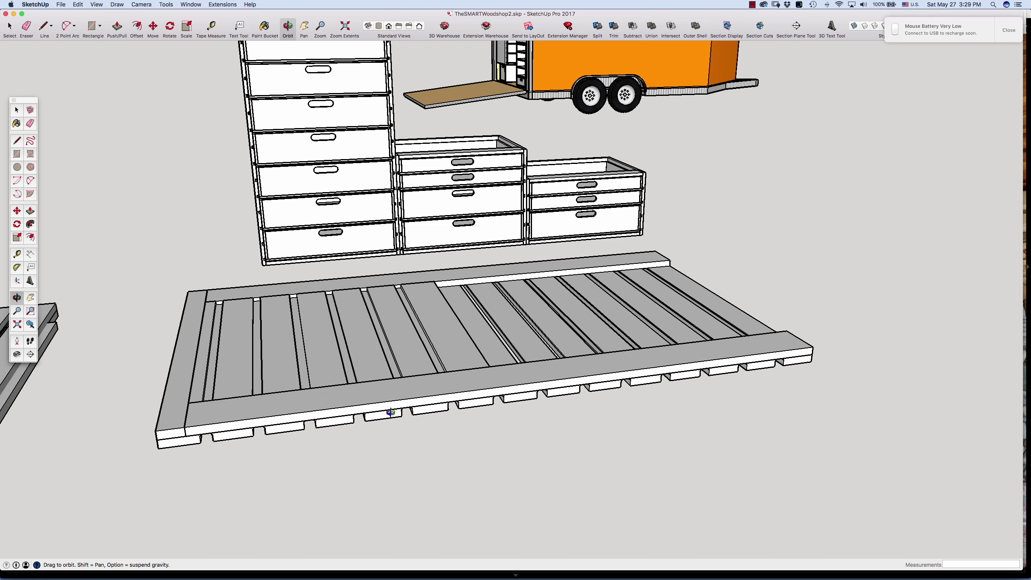
pyautogui.moveTo(391, 413); pyautogui.dragTo(483, 407)
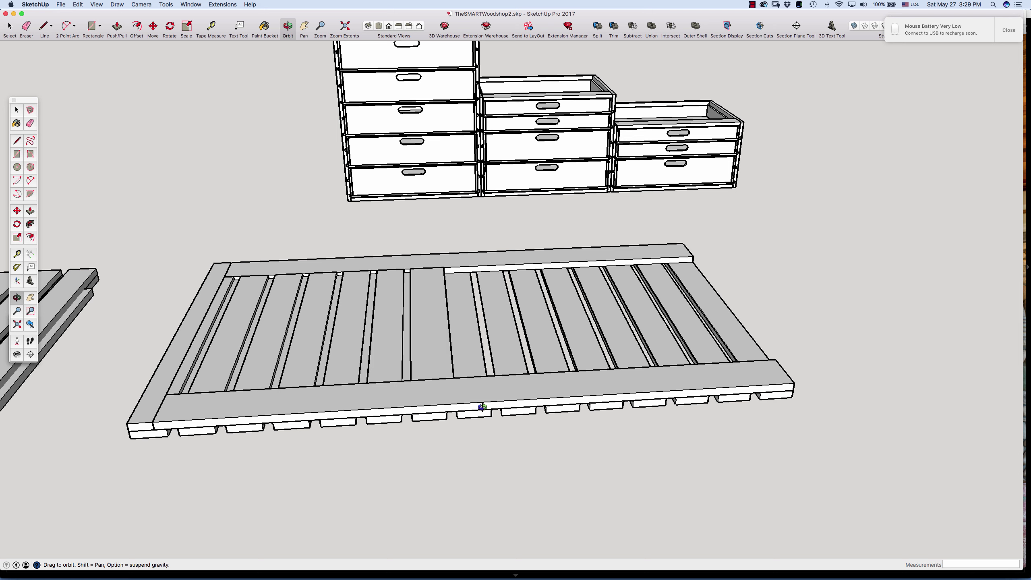
pyautogui.moveTo(493, 404); pyautogui.dragTo(480, 416)
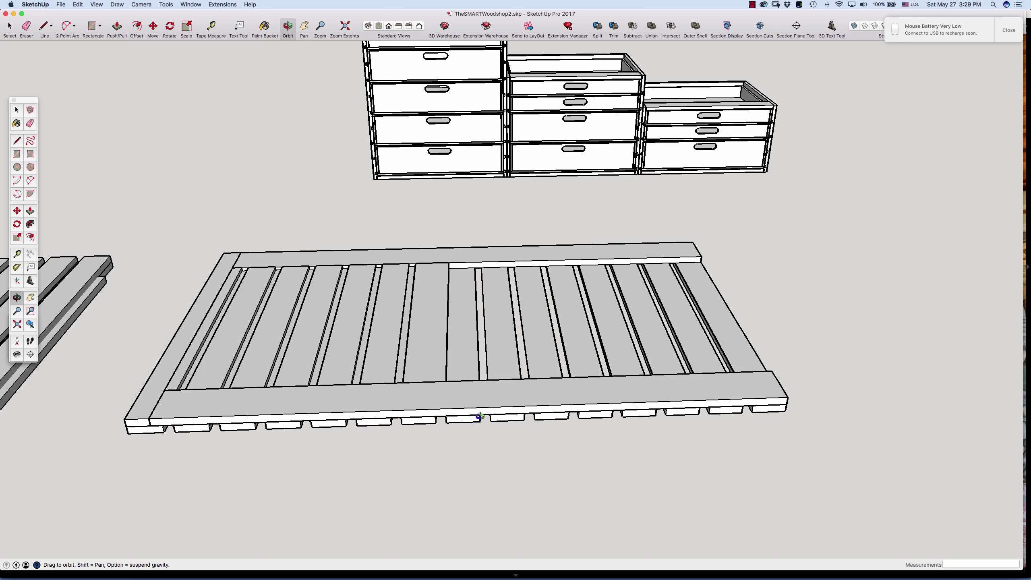
pyautogui.moveTo(480, 416); pyautogui.dragTo(488, 414)
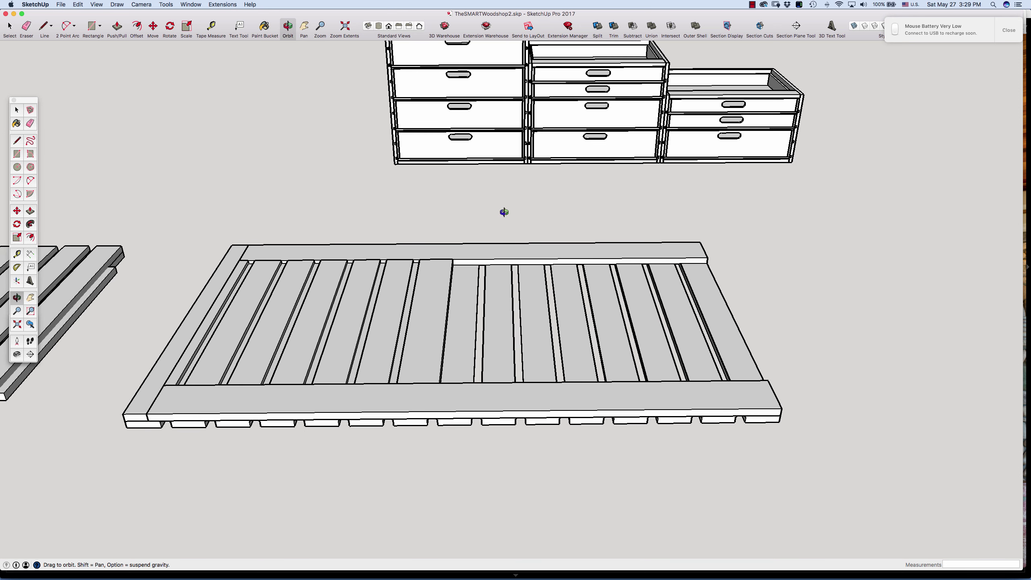
pyautogui.moveTo(477, 323); pyautogui.dragTo(488, 315)
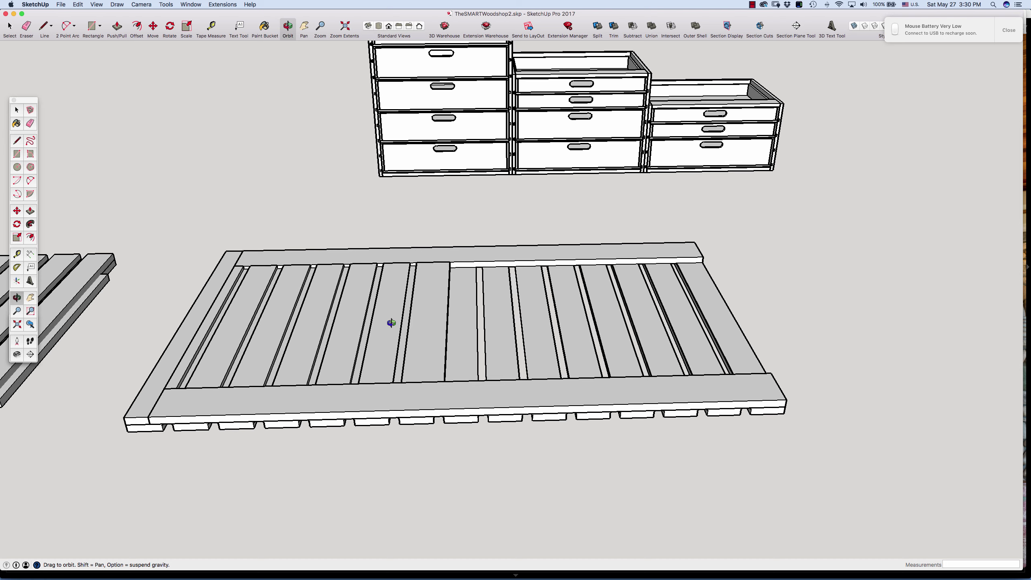
# Step: Compare the three slatted panels laid out in front of the drawer cabinets, including how the first two are oriented
pyautogui.scroll(-3, 392, 323)
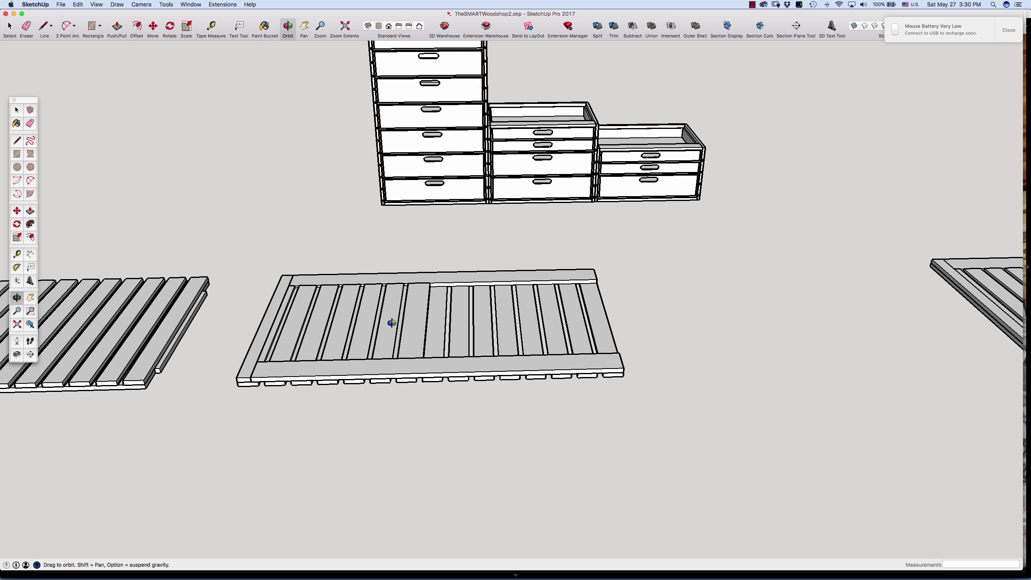
pyautogui.moveTo(407, 329); pyautogui.dragTo(371, 327)
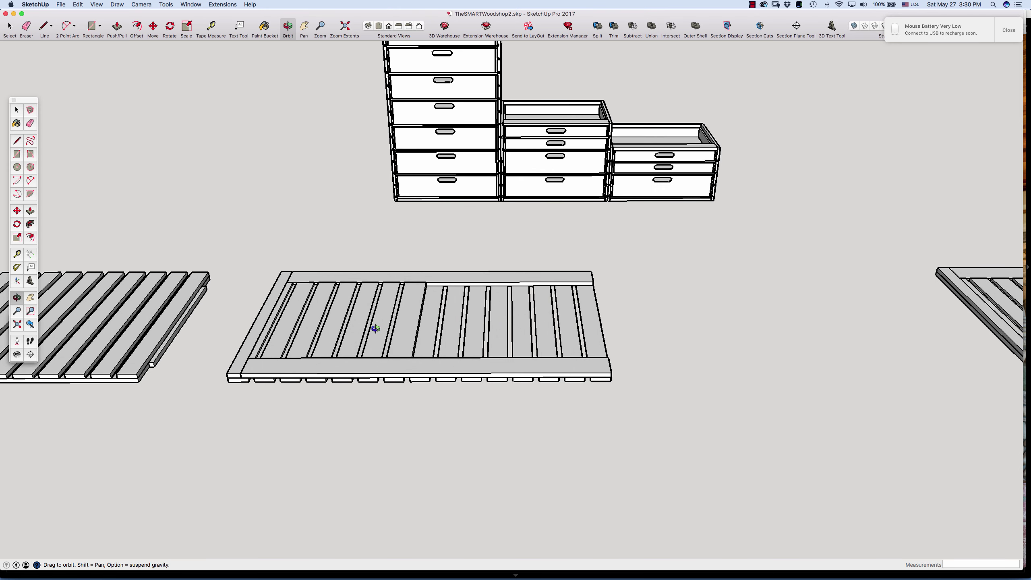
pyautogui.moveTo(382, 327); pyautogui.dragTo(420, 328)
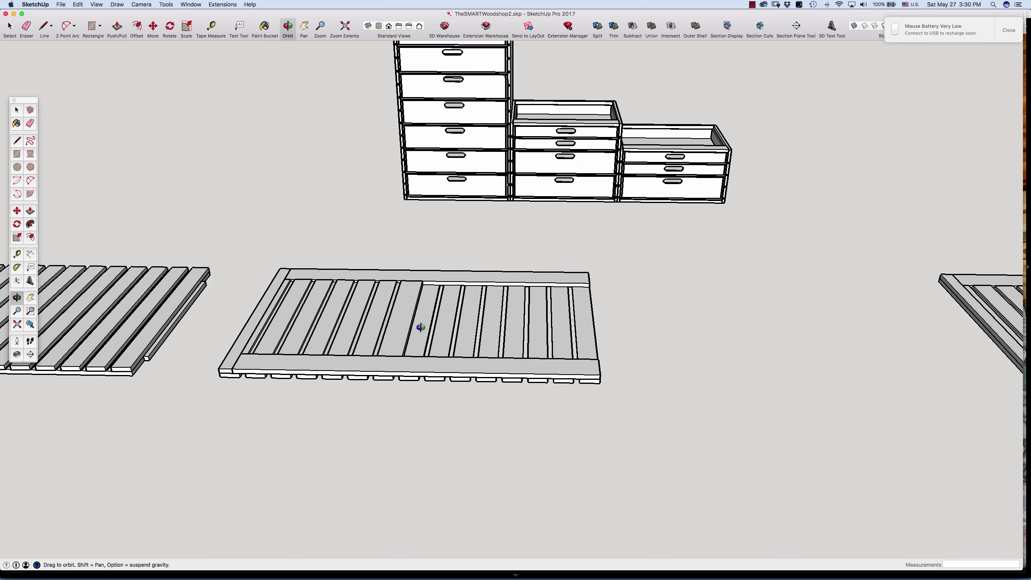
pyautogui.scroll(-3, 437, 323)
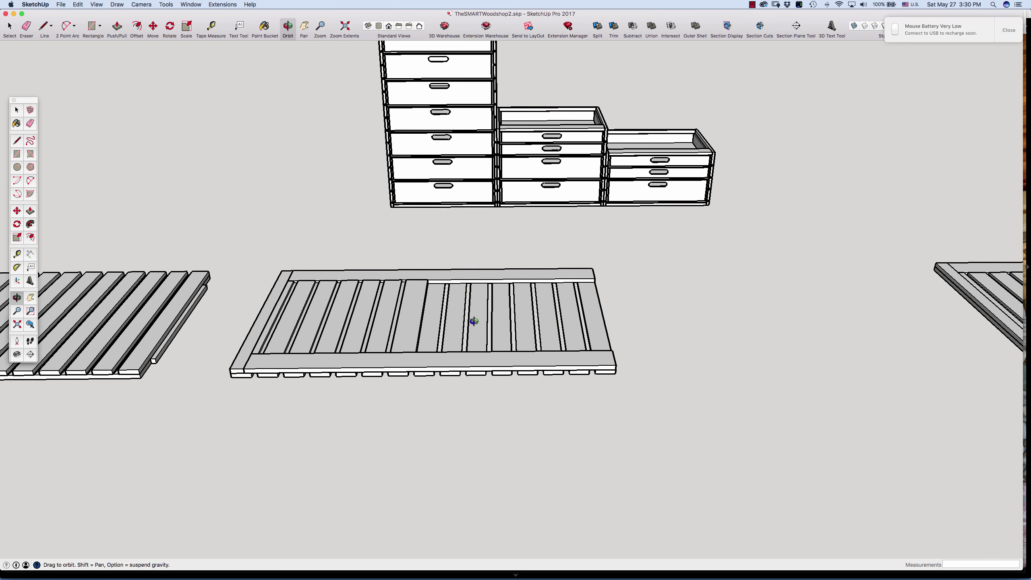
pyautogui.scroll(-4, 472, 323)
pyautogui.scroll(2, 377, 336)
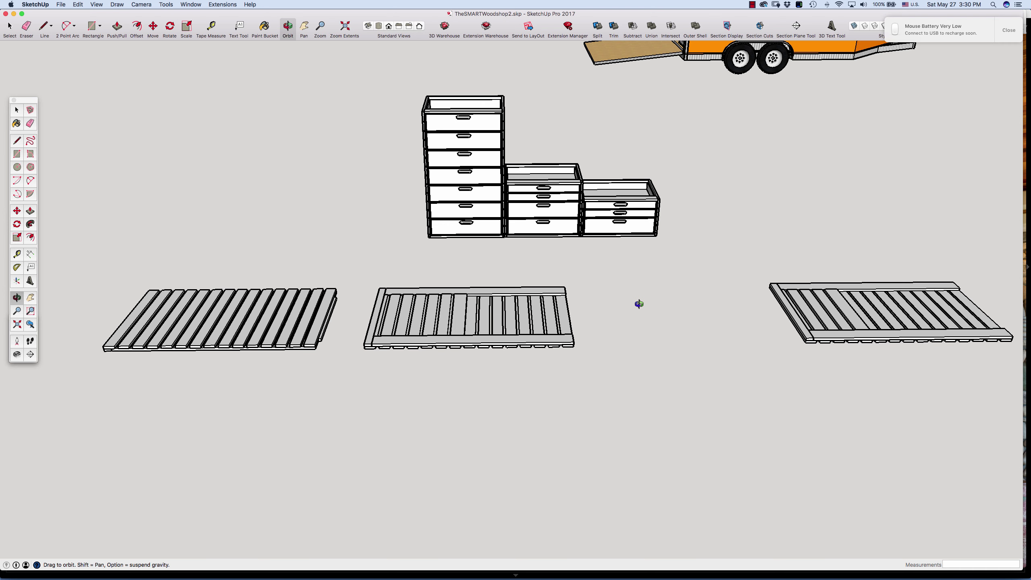
pyautogui.moveTo(639, 304); pyautogui.dragTo(647, 313)
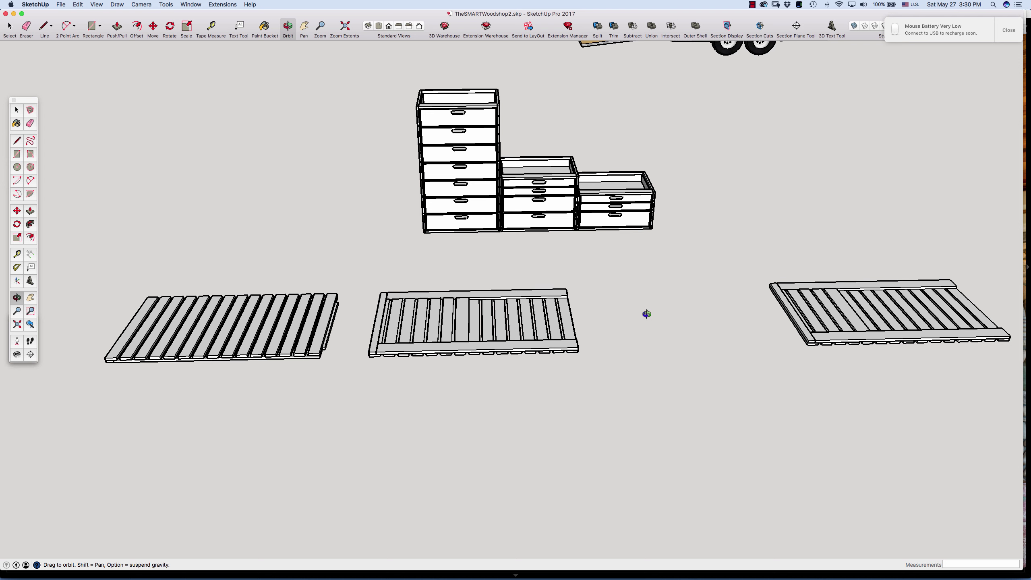
pyautogui.moveTo(635, 318); pyautogui.dragTo(640, 306)
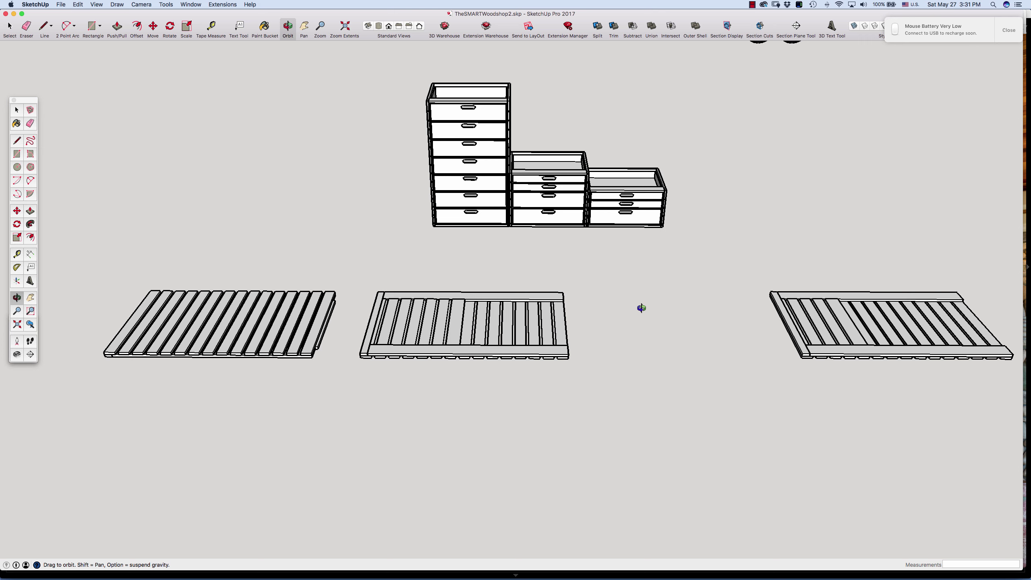
pyautogui.moveTo(483, 407); pyautogui.dragTo(491, 394)
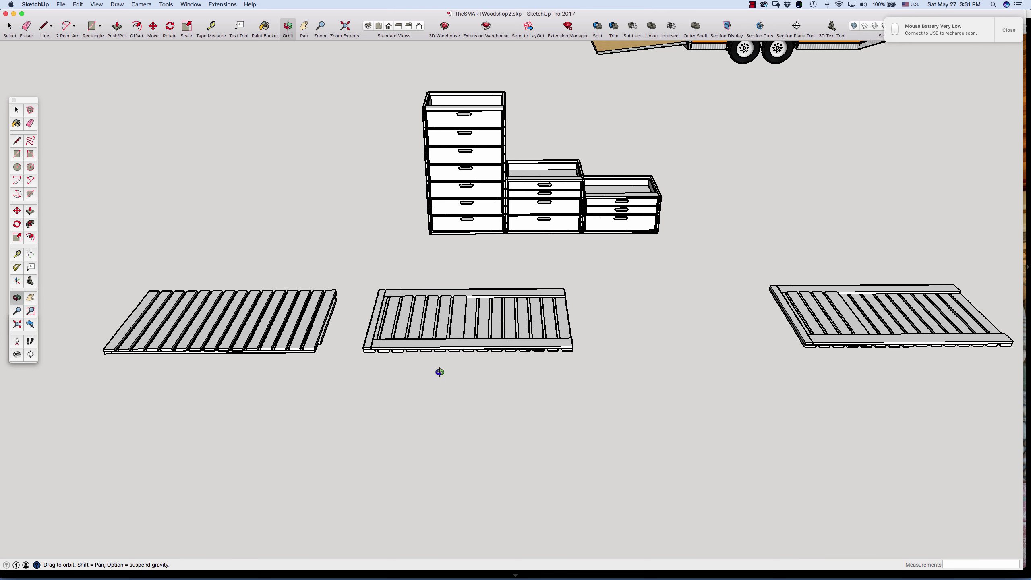
pyautogui.moveTo(440, 372); pyautogui.dragTo(432, 378)
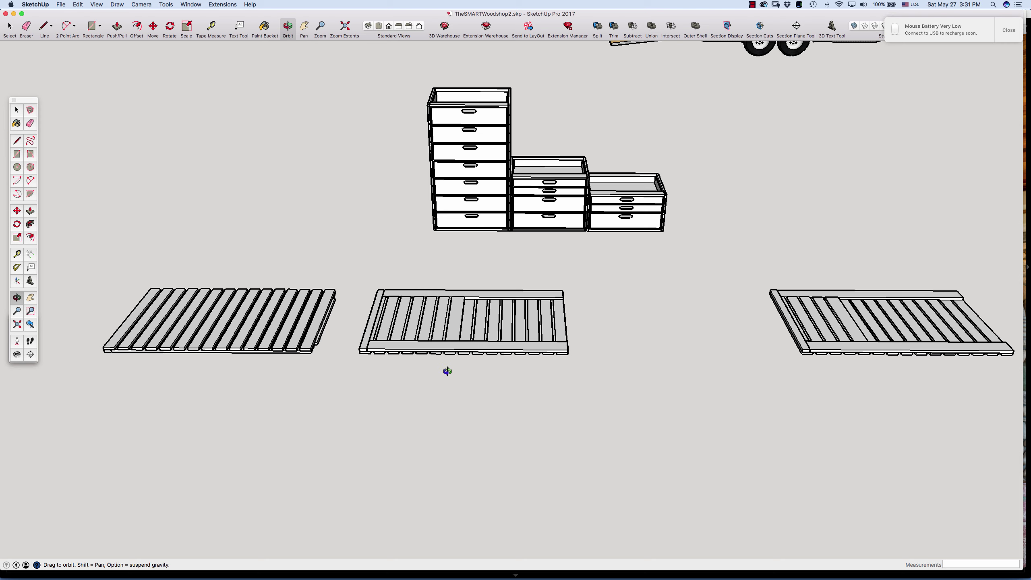
pyautogui.moveTo(456, 371); pyautogui.dragTo(459, 376)
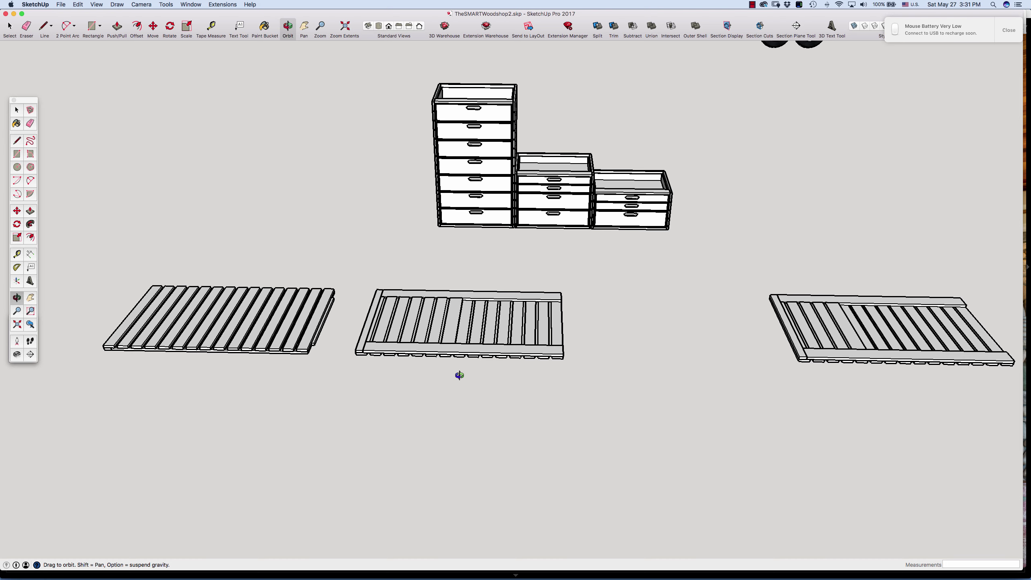
pyautogui.scroll(5, 284, 357)
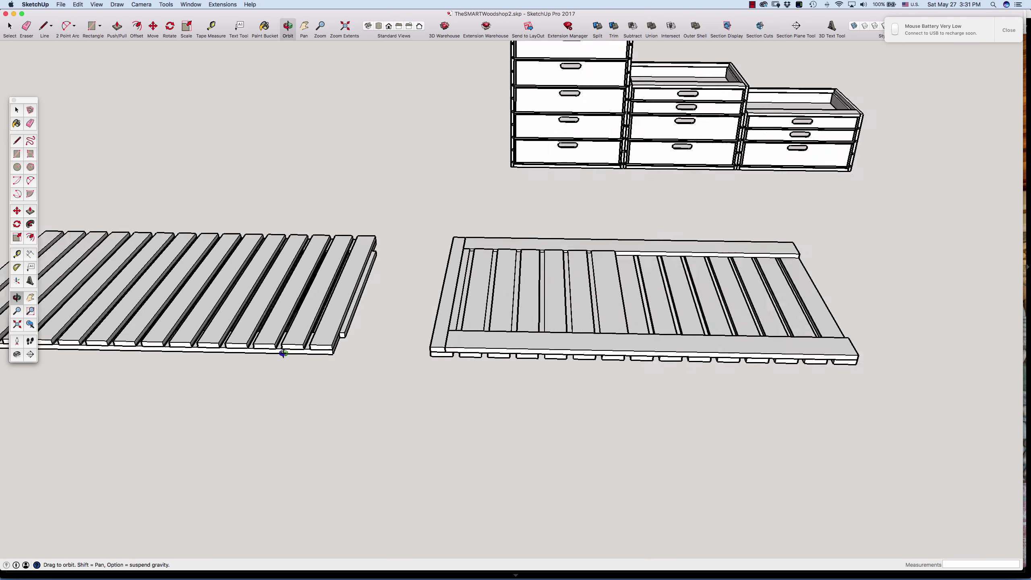
# Step: Inspect the first slatted panel's end slats and projecting edge strip, and compare it with the middle panel and the drawer cabinets
pyautogui.scroll(3, 315, 349)
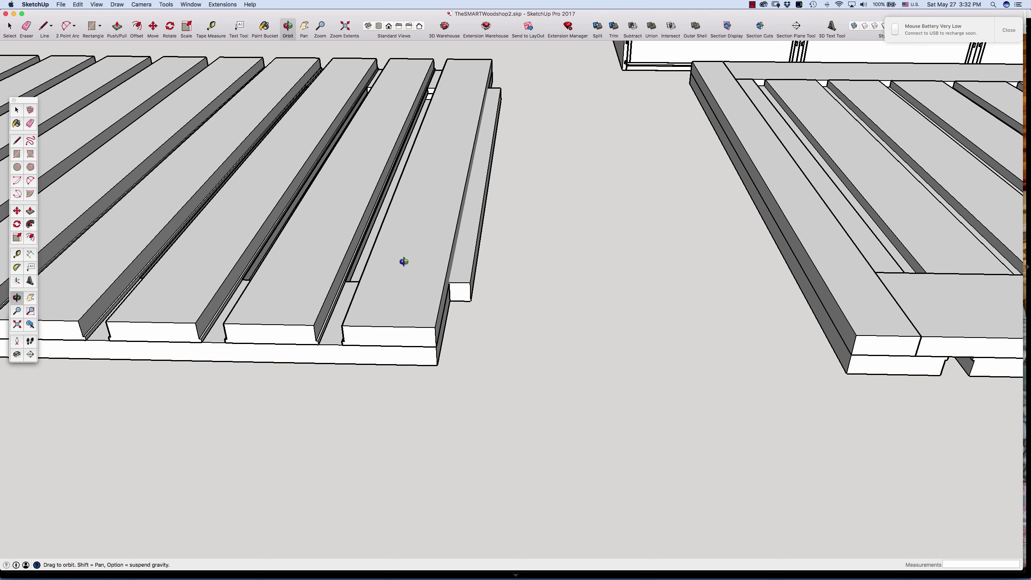
pyautogui.moveTo(408, 258); pyautogui.dragTo(342, 287)
pyautogui.moveTo(352, 324); pyautogui.dragTo(338, 305)
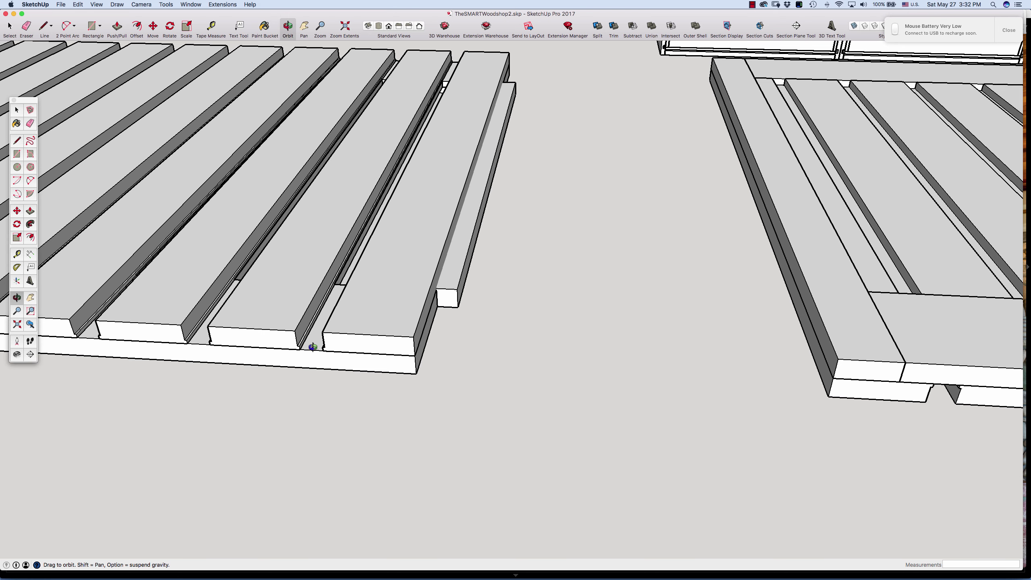
pyautogui.scroll(-10, 381, 305)
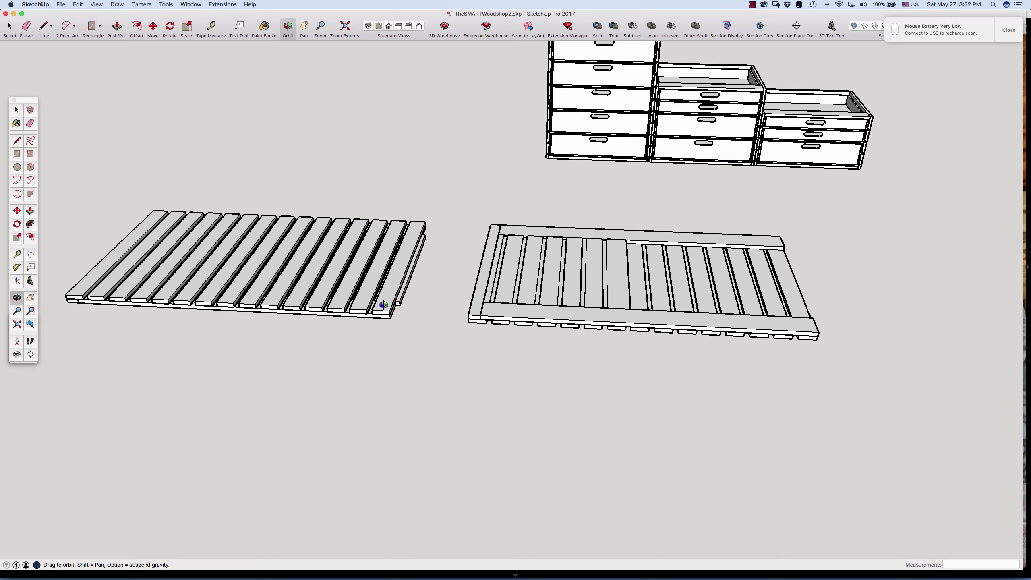
pyautogui.moveTo(383, 304); pyautogui.dragTo(467, 303)
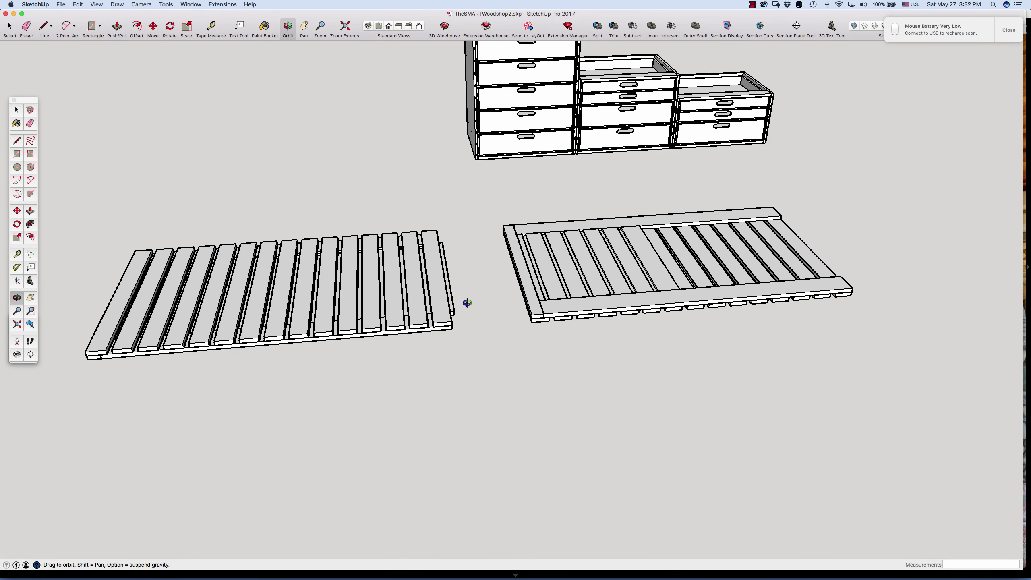
pyautogui.moveTo(542, 295); pyautogui.dragTo(528, 300)
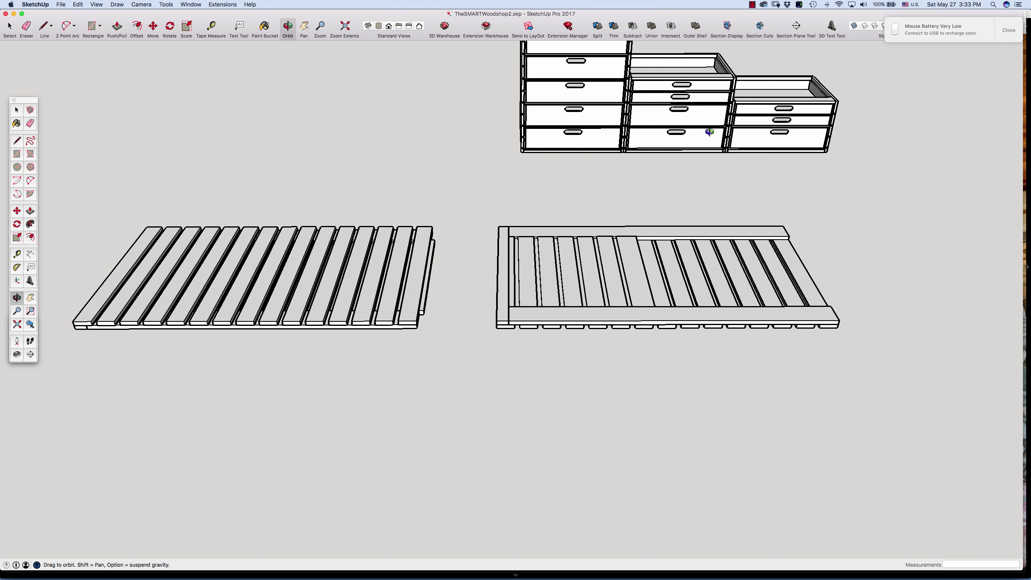
pyautogui.moveTo(793, 132); pyautogui.dragTo(675, 128)
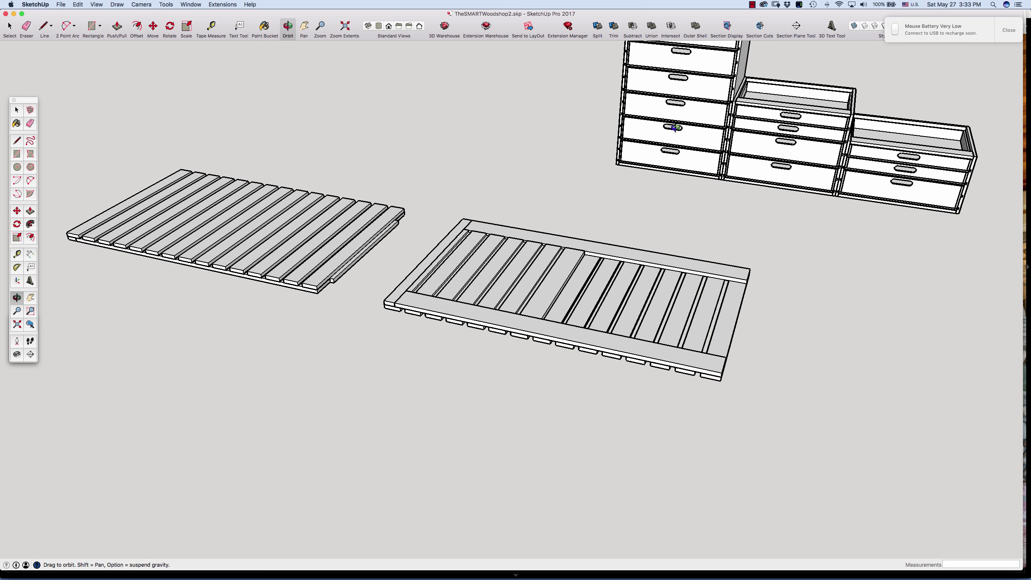
# Step: Move the grooved insert out of the third slatted panel along the green axis, about 32 inches towards the middle panel
pyautogui.scroll(-5, 490, 196)
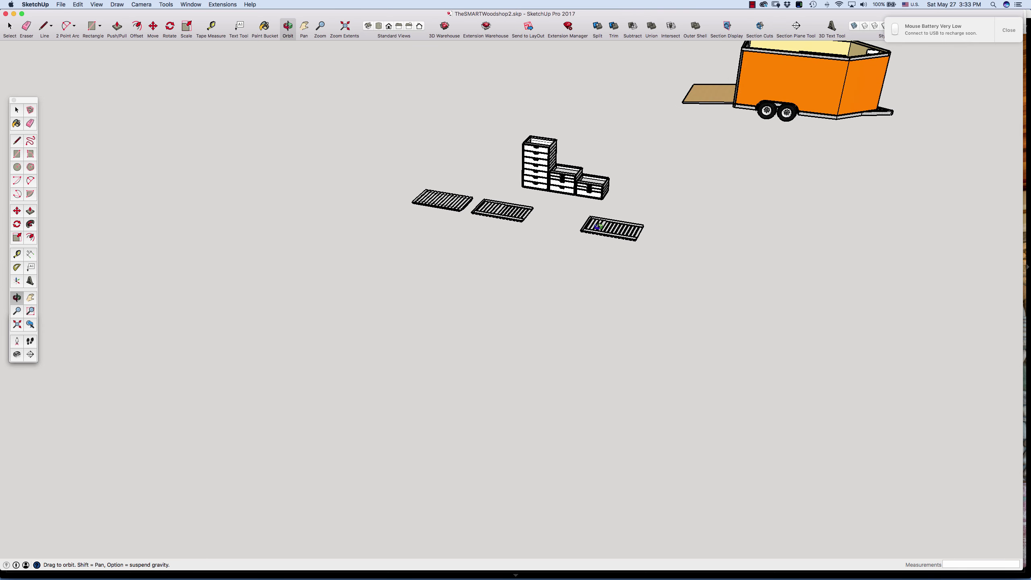
pyautogui.scroll(6, 598, 226)
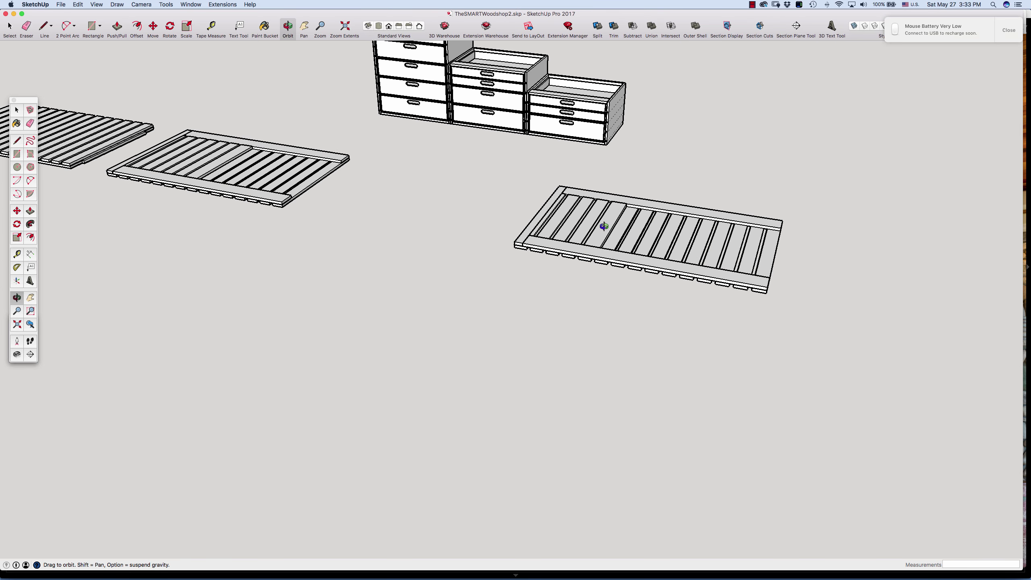
pyautogui.press('space')
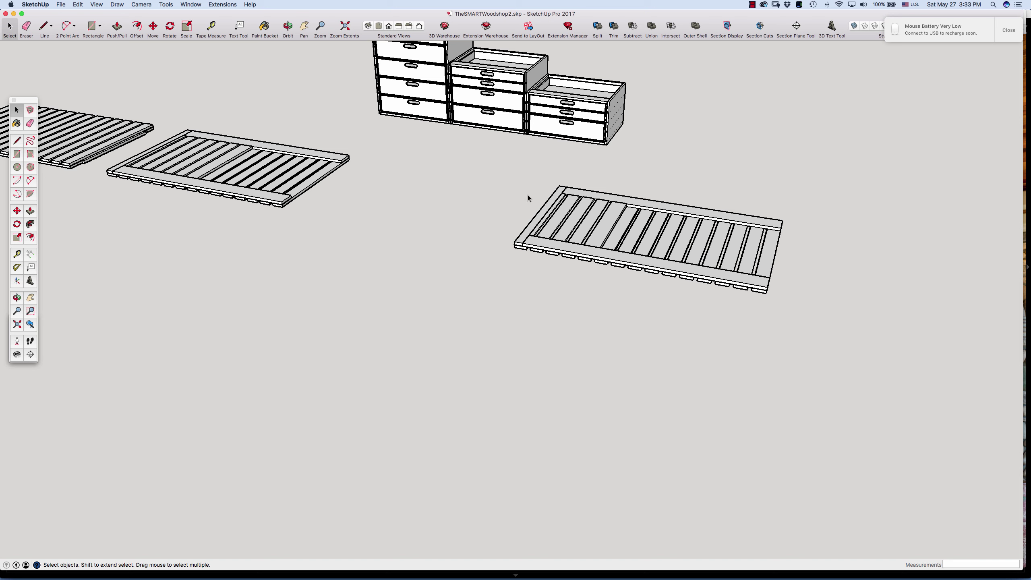
pyautogui.click(595, 243)
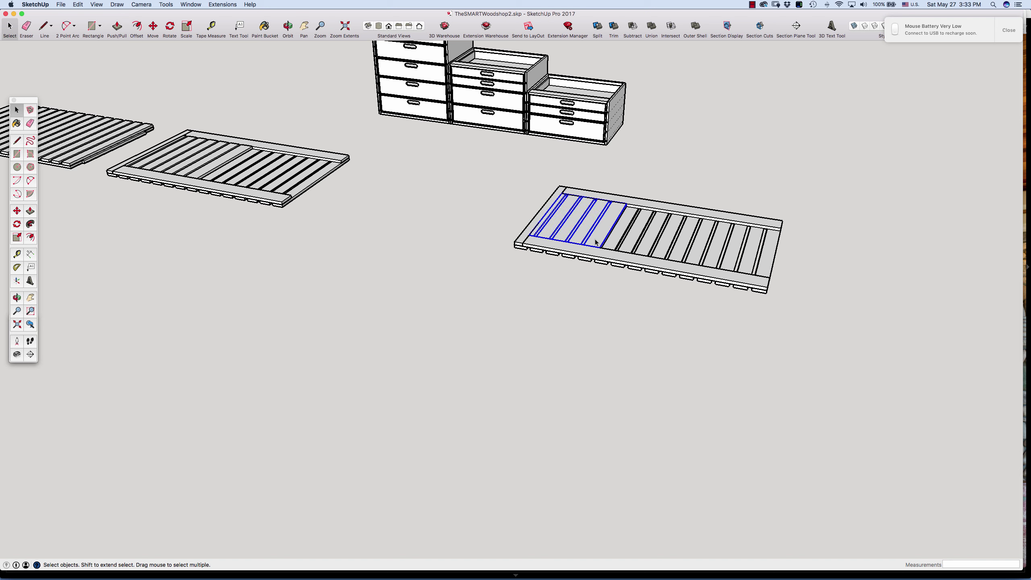
pyautogui.press('m')
pyautogui.click(596, 243)
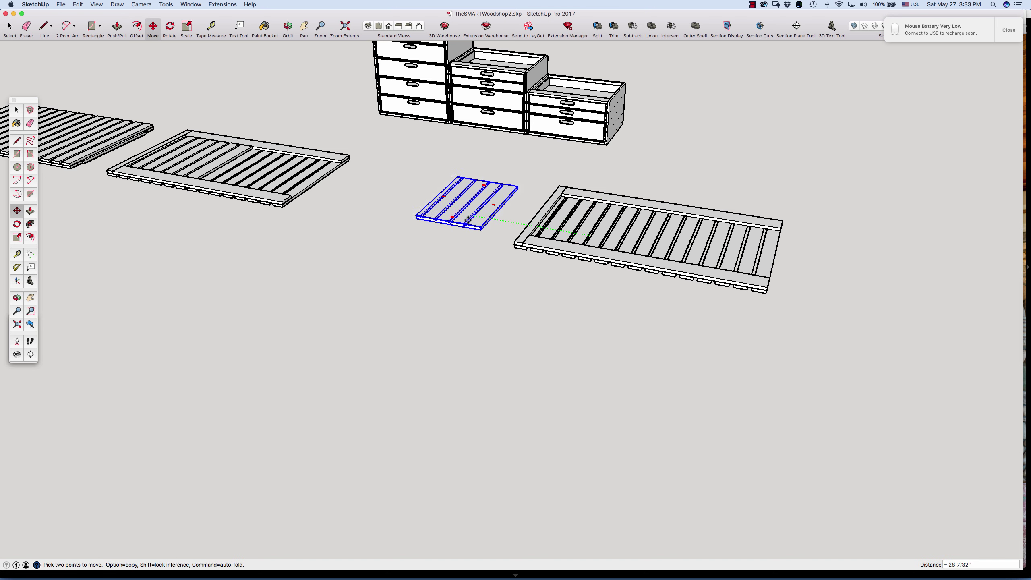
pyautogui.click(462, 211)
pyautogui.scroll(10, 462, 211)
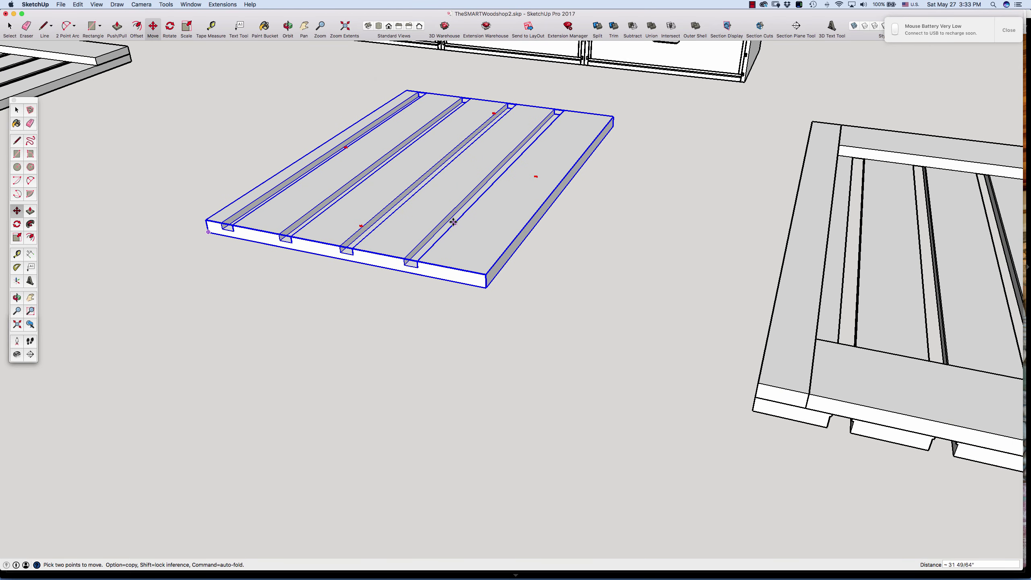
pyautogui.press('space')
pyautogui.click(433, 321)
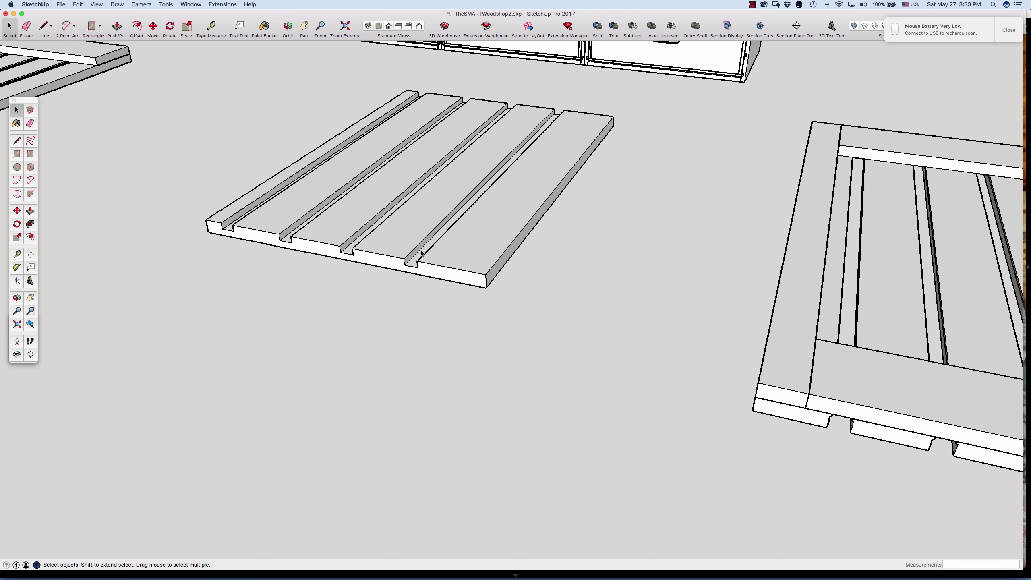
# Step: Examine the grooves and end edge of the separated insert between the middle and third slatted panels
pyautogui.press('o')
pyautogui.moveTo(450, 243); pyautogui.dragTo(442, 323)
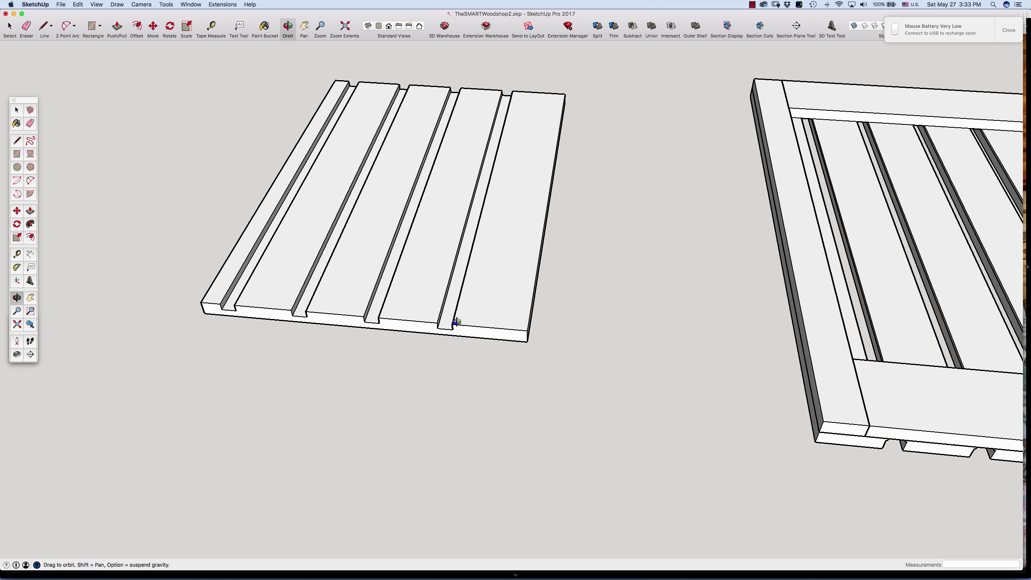
pyautogui.moveTo(456, 322); pyautogui.dragTo(479, 328)
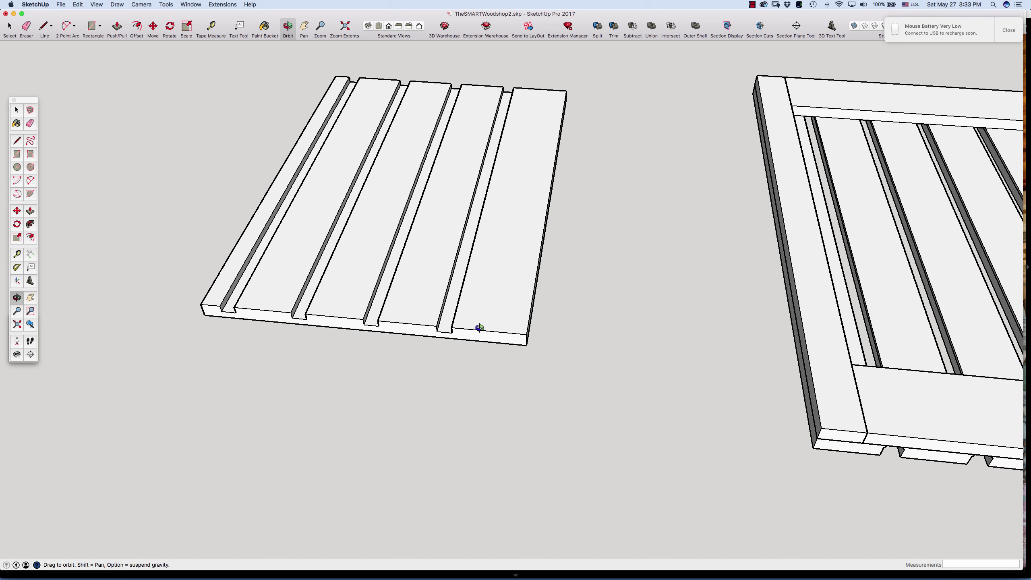
pyautogui.moveTo(480, 327); pyautogui.dragTo(513, 321)
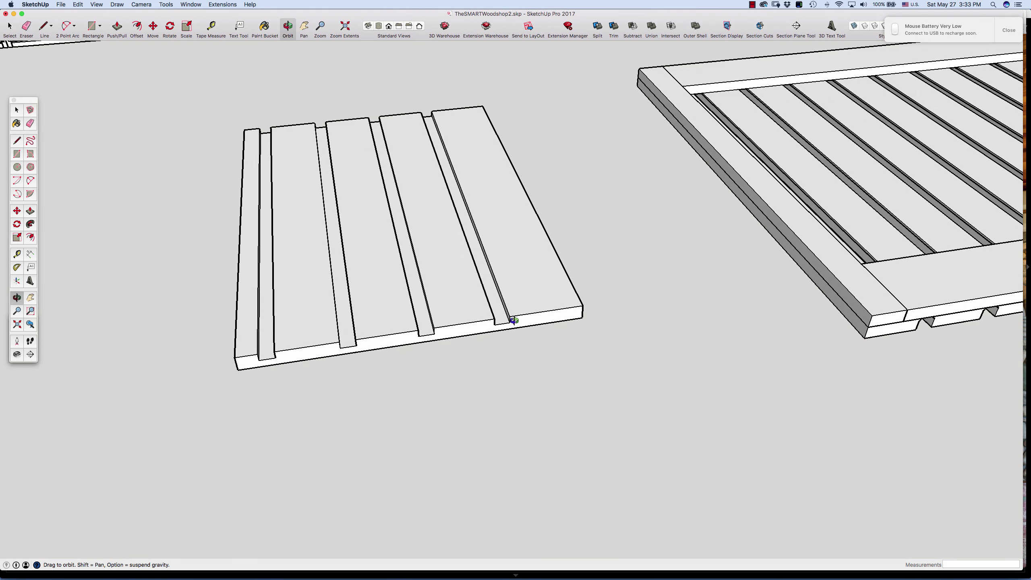
pyautogui.scroll(3, 506, 321)
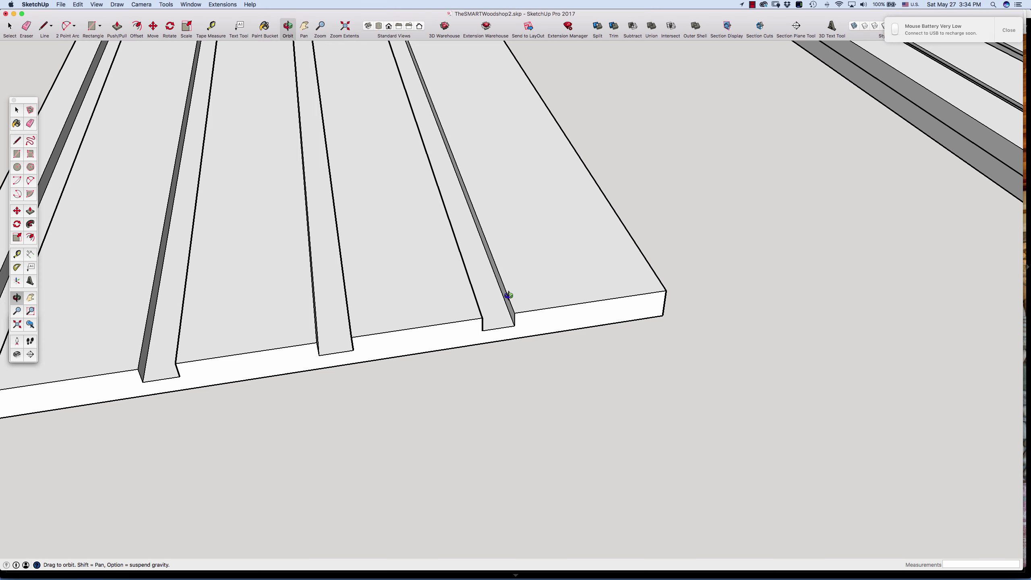
pyautogui.moveTo(494, 280); pyautogui.dragTo(478, 287)
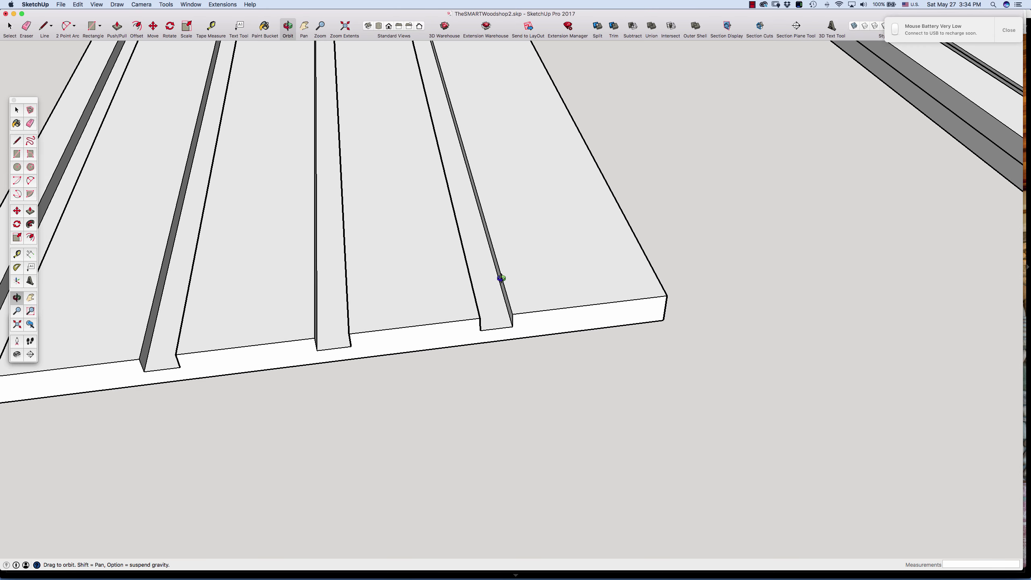
pyautogui.scroll(-10, 502, 278)
pyautogui.scroll(-5, 502, 287)
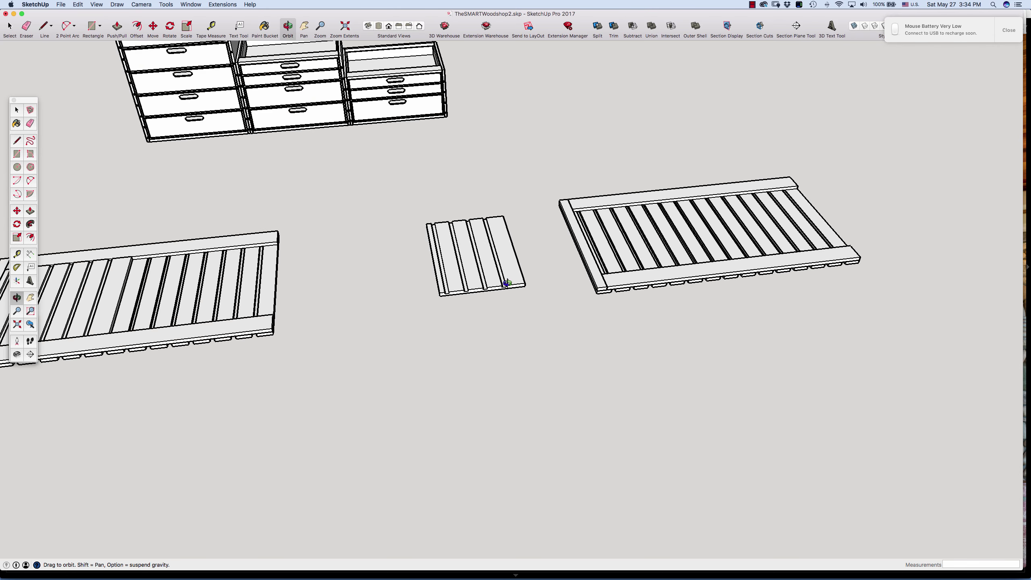
pyautogui.scroll(-3, 507, 283)
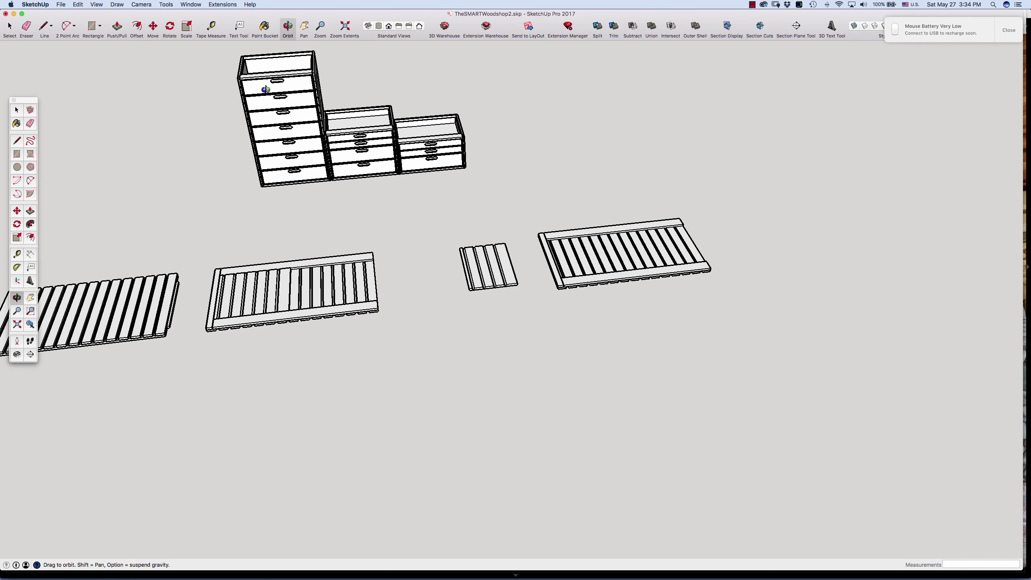
# Step: Open the lowest cabinet's group for editing and move its uppermost drawer about 42 inches straight out from the front
pyautogui.scroll(2, 264, 77)
pyautogui.moveTo(406, 153); pyautogui.dragTo(374, 128)
pyautogui.moveTo(559, 172); pyautogui.dragTo(571, 201)
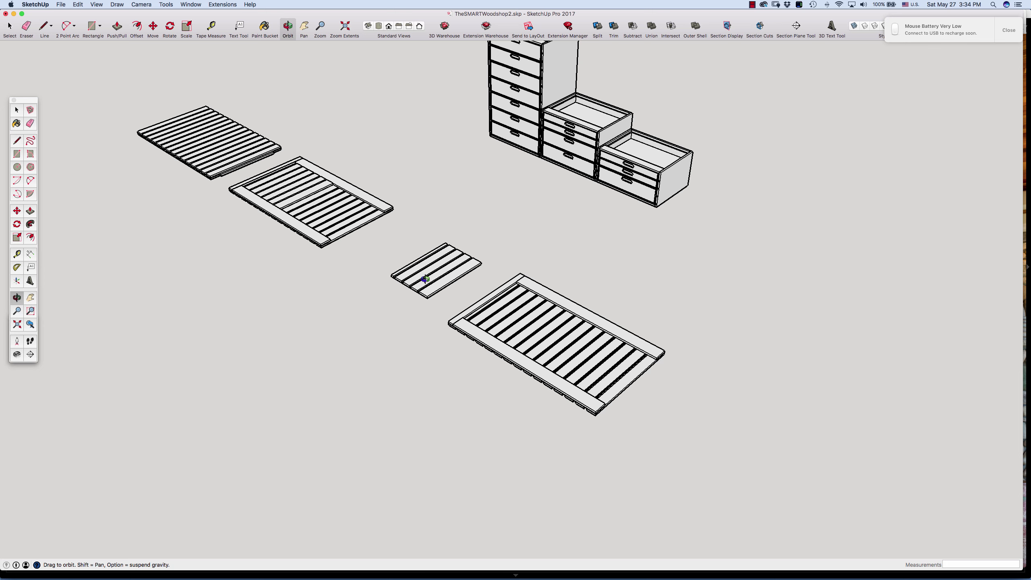
pyautogui.scroll(5, 646, 170)
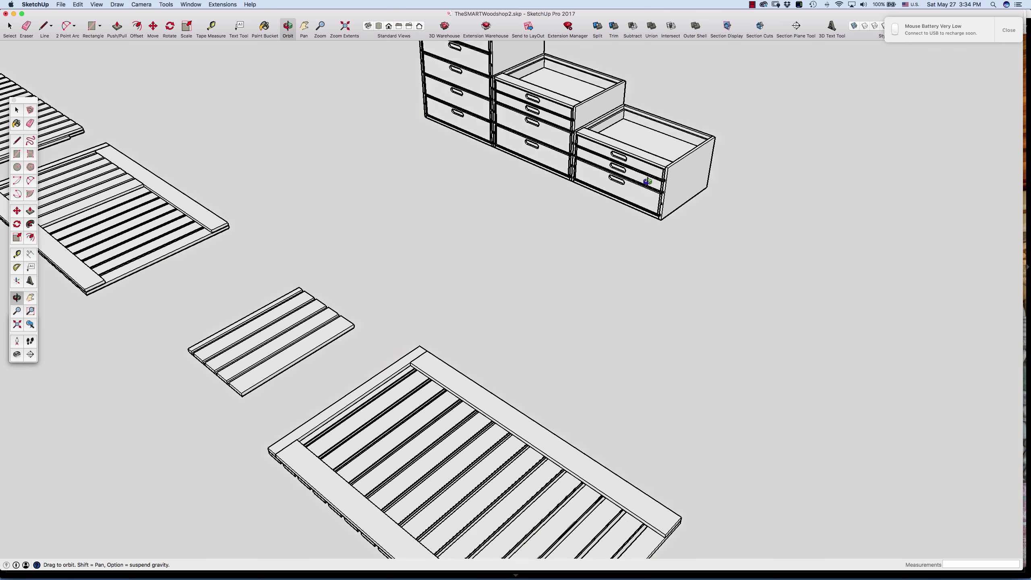
pyautogui.press('space')
pyautogui.click(648, 167)
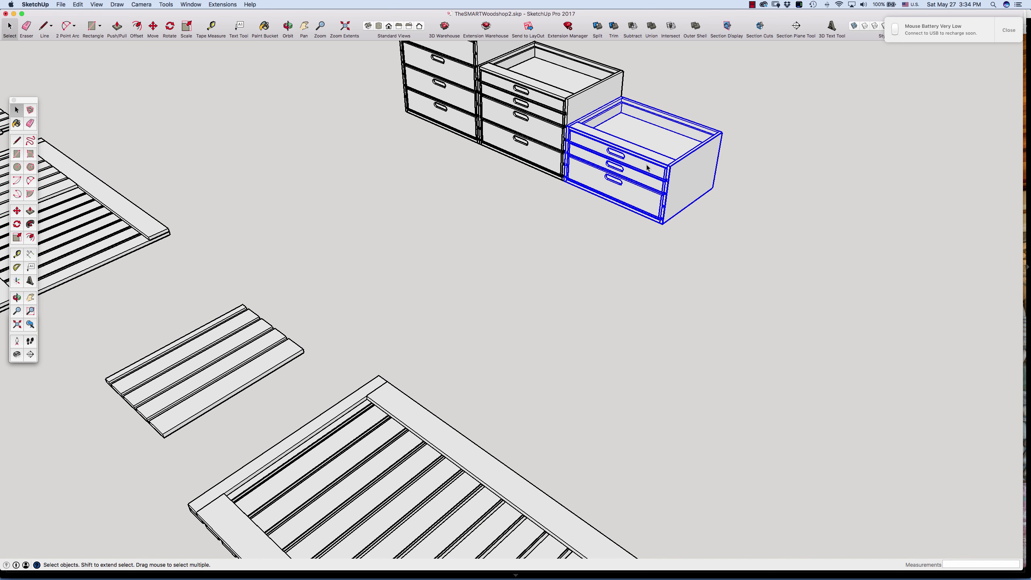
pyautogui.doubleClick(647, 167)
pyautogui.click(646, 174)
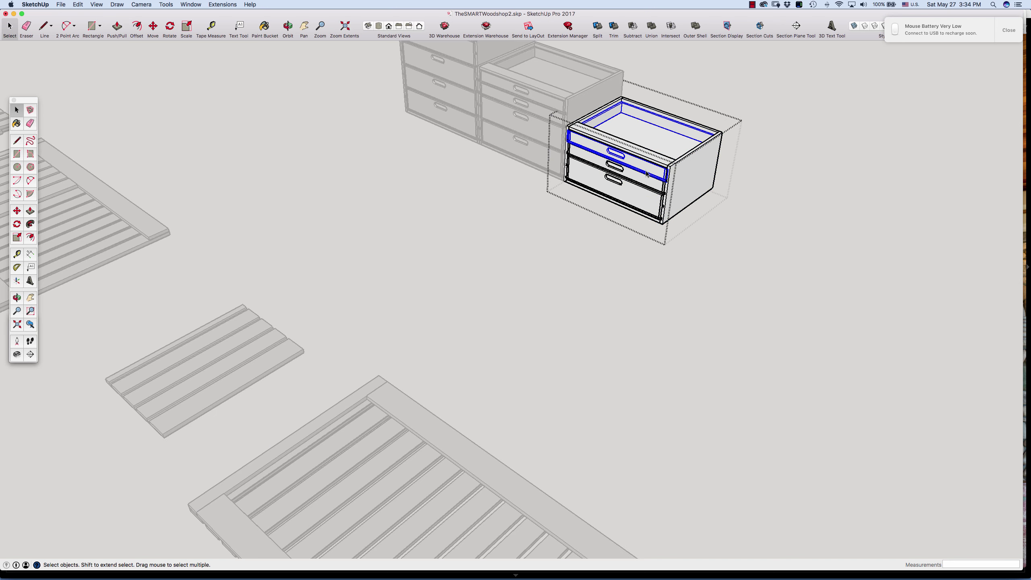
pyautogui.press('m')
pyautogui.click(650, 176)
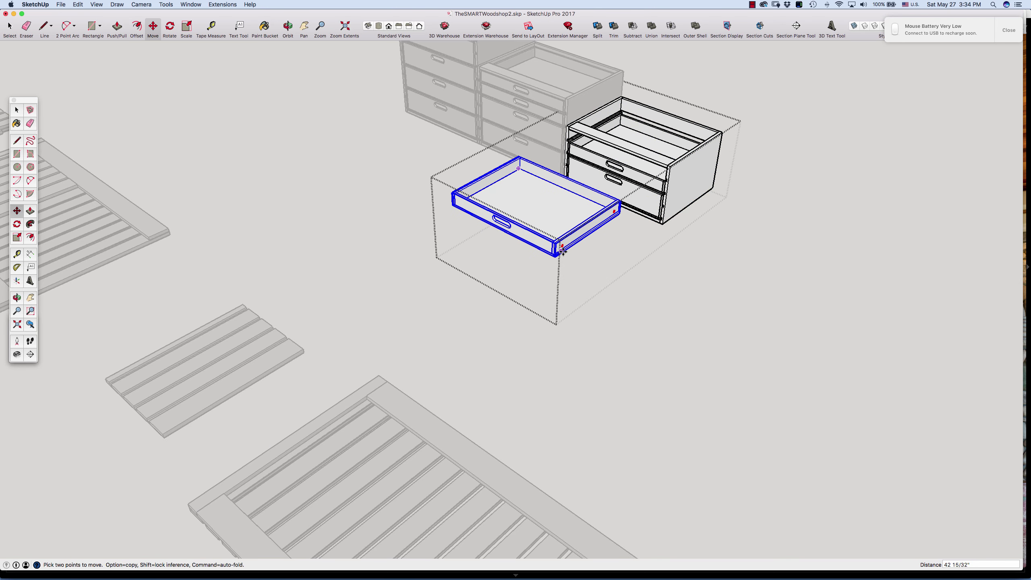
pyautogui.scroll(5, 563, 251)
pyautogui.press('space')
pyautogui.click(584, 284)
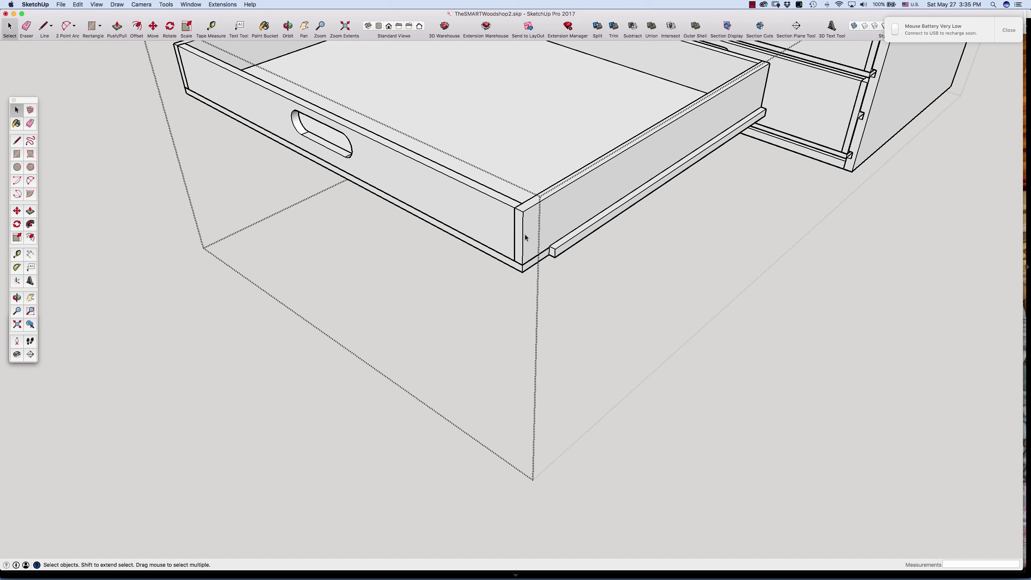
# Step: Inspect the pulled-out drawer's front corner and side runner, and close the cabinet's group
pyautogui.press('o')
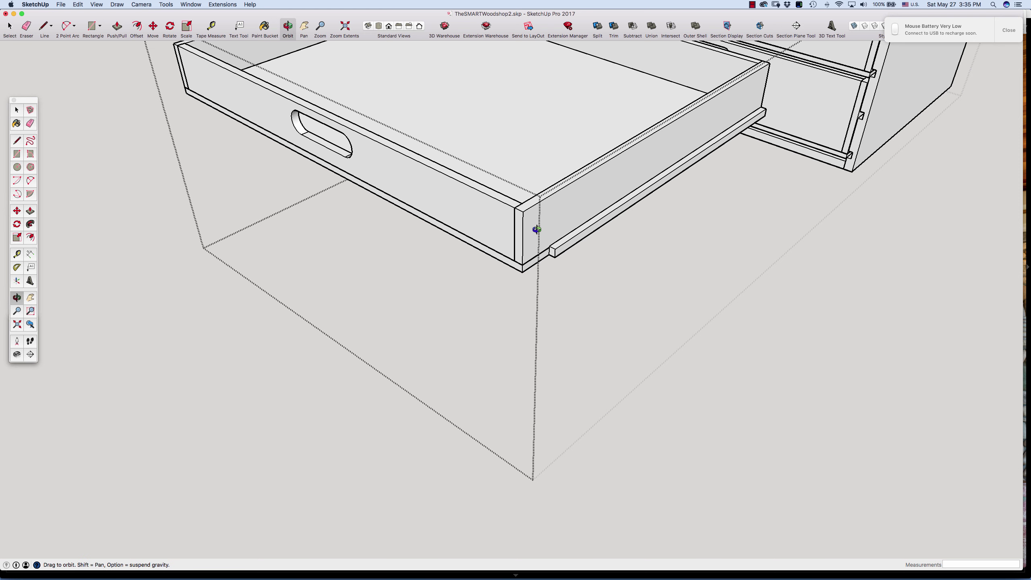
pyautogui.moveTo(538, 234); pyautogui.dragTo(504, 264)
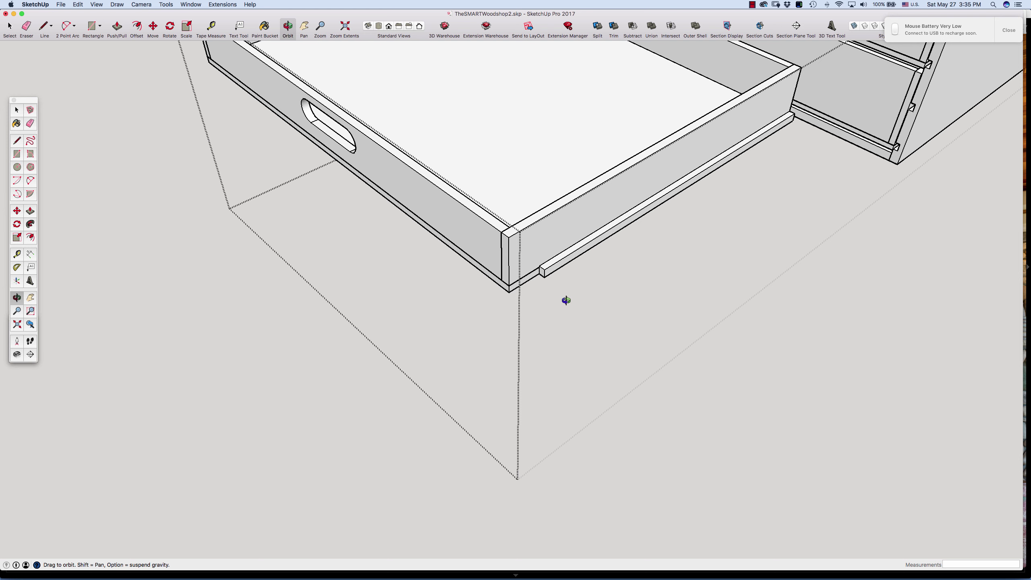
pyautogui.moveTo(566, 297); pyautogui.dragTo(562, 302)
pyautogui.scroll(-5, 562, 302)
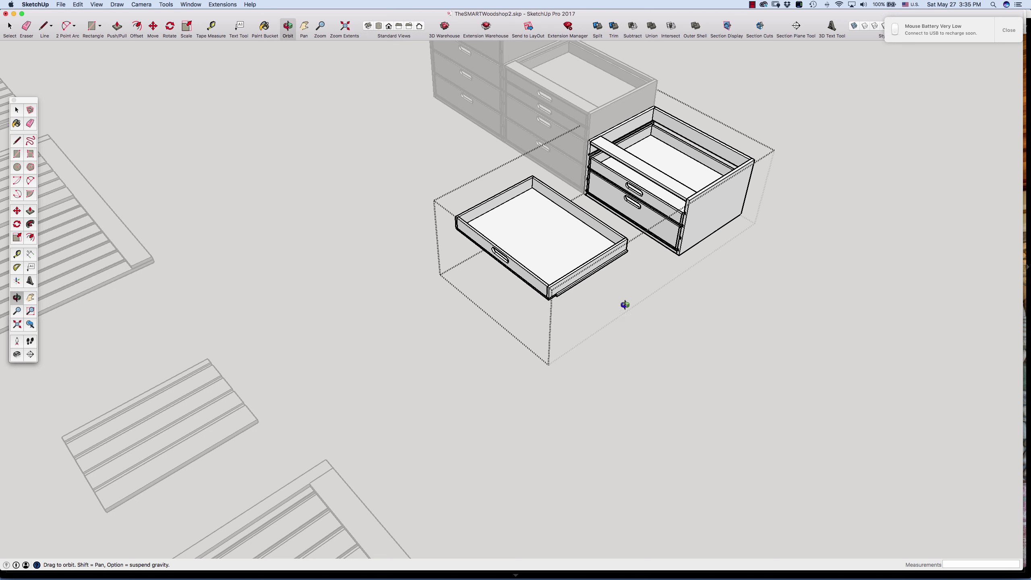
pyautogui.press('space')
pyautogui.click(450, 357)
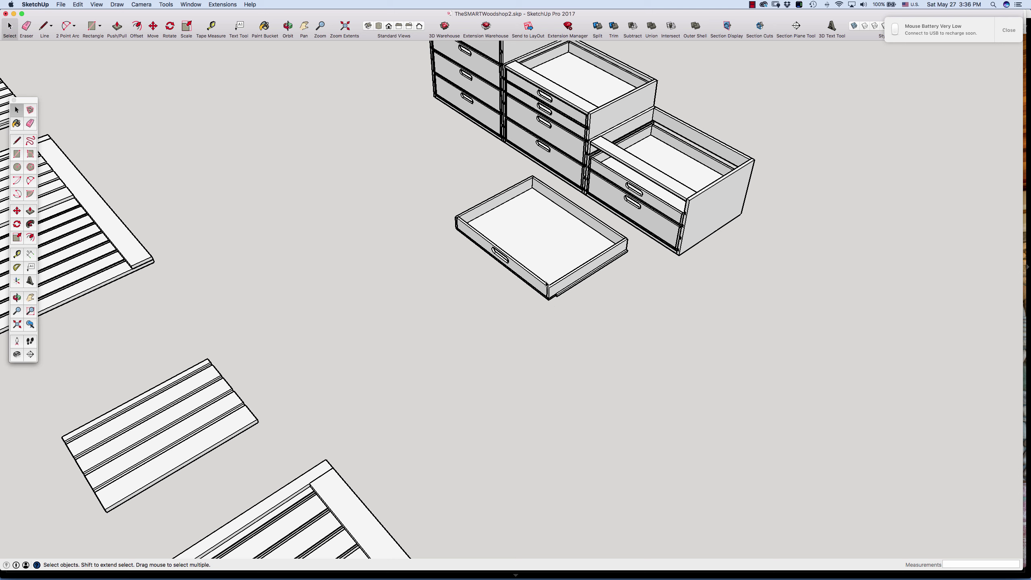
# Step: Look closely at where the runner ends beside the front corner of the pulled-out drawer
pyautogui.scroll(3, 549, 289)
pyautogui.scroll(-4, 580, 295)
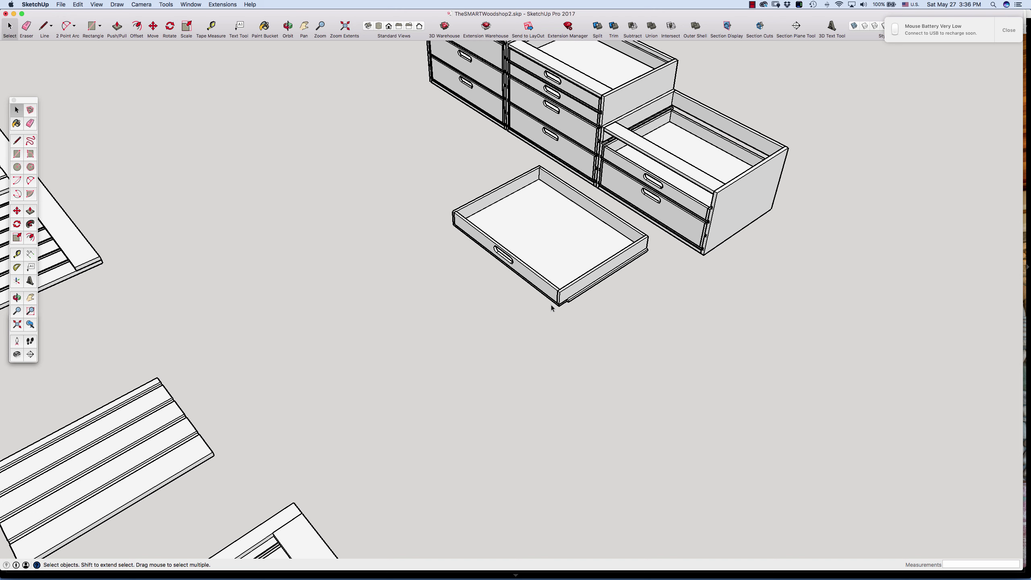
pyautogui.scroll(4, 564, 305)
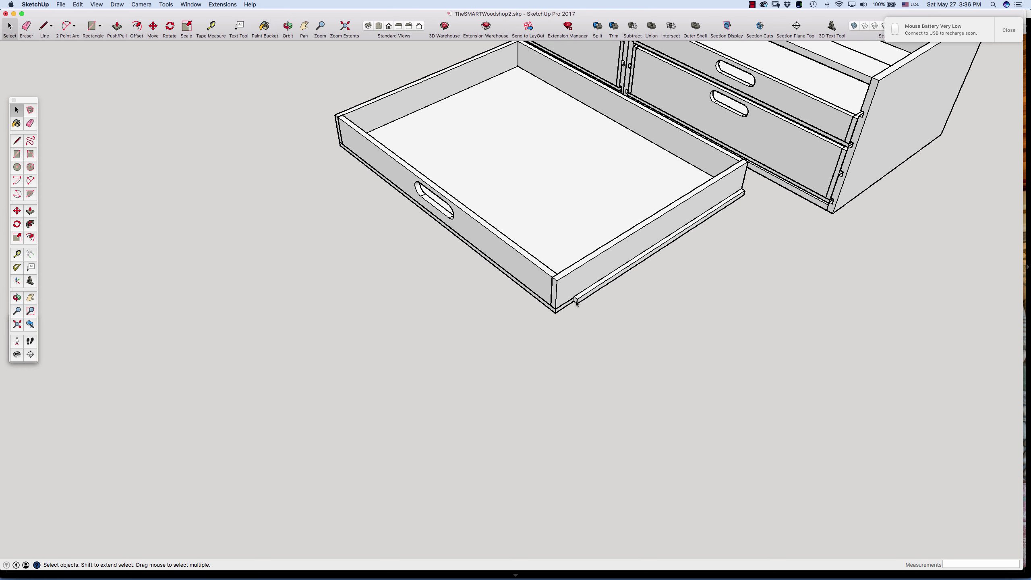
pyautogui.scroll(-4, 543, 304)
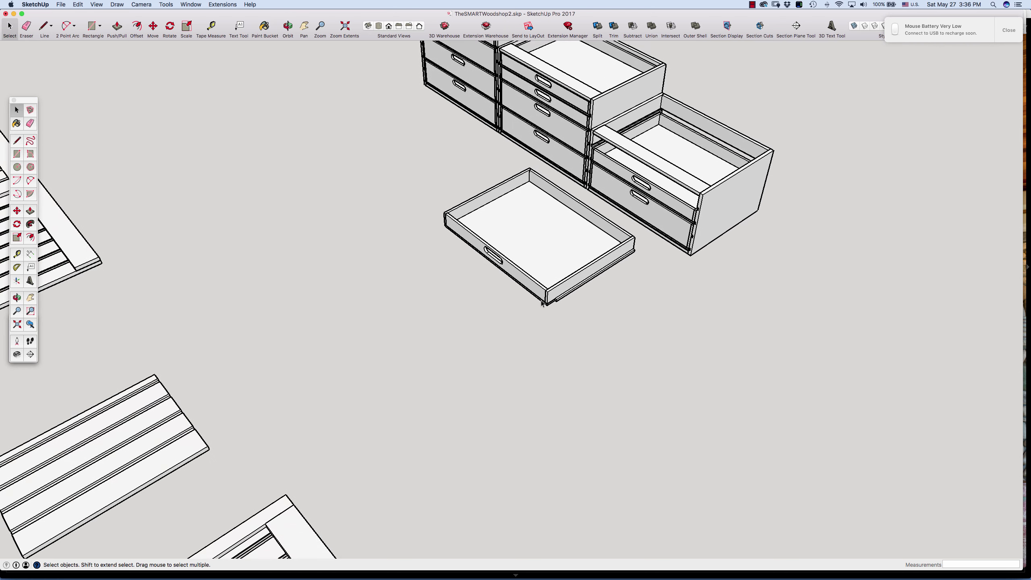
# Step: Review all three drawer cabinets from above together with the removed drawer and the row of slatted panels
pyautogui.scroll(-2, 543, 304)
pyautogui.scroll(-5, 543, 303)
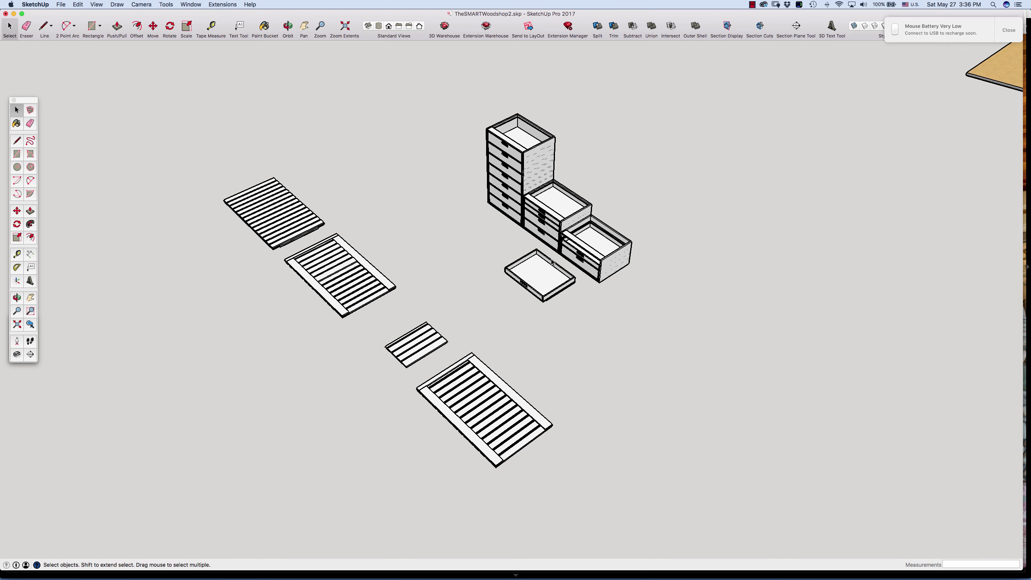
pyautogui.scroll(8, 554, 262)
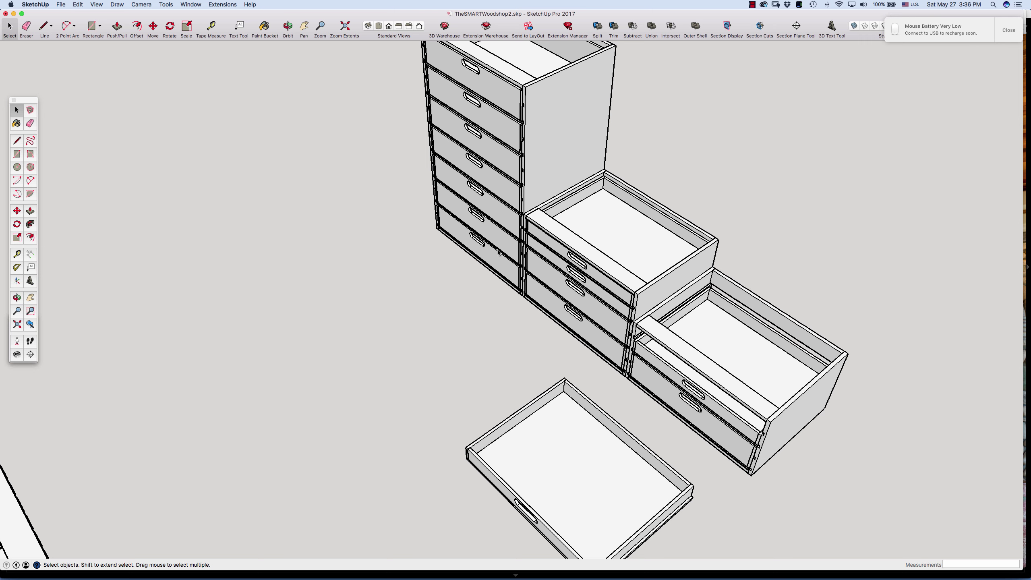
pyautogui.scroll(-3, 523, 277)
pyautogui.scroll(-3, 523, 275)
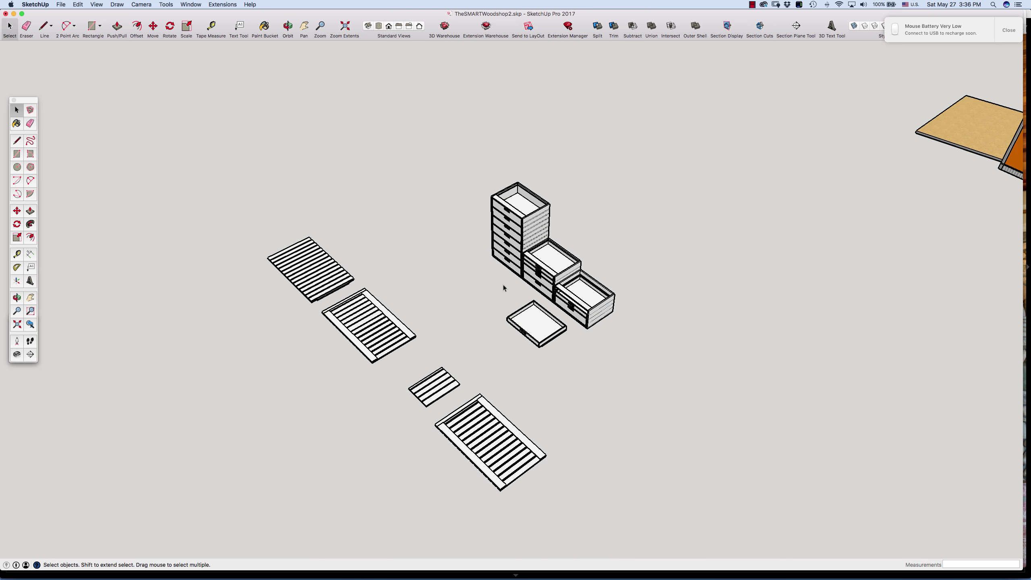